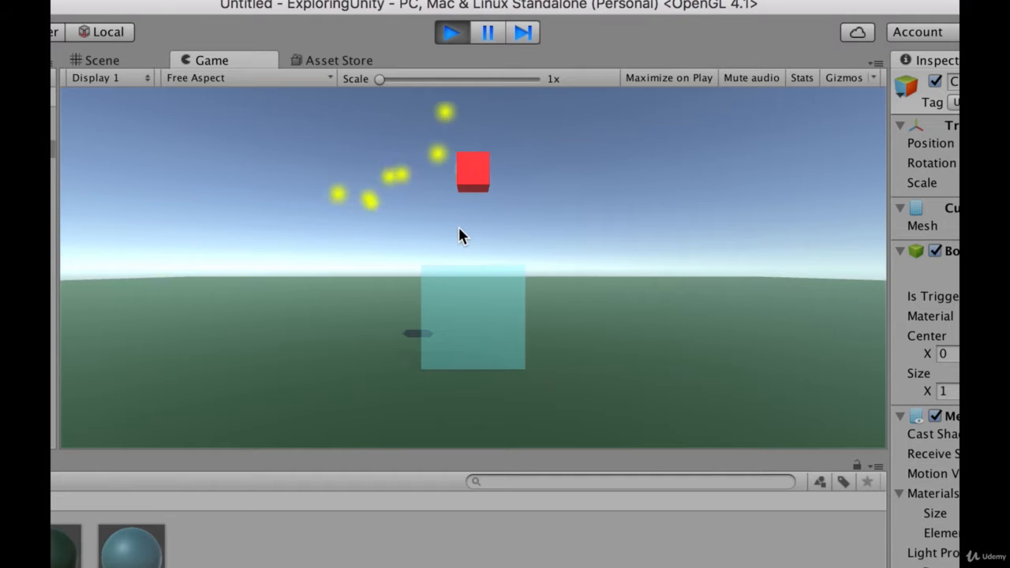
Stop the running game and restore the Default window layout
key(super+p)
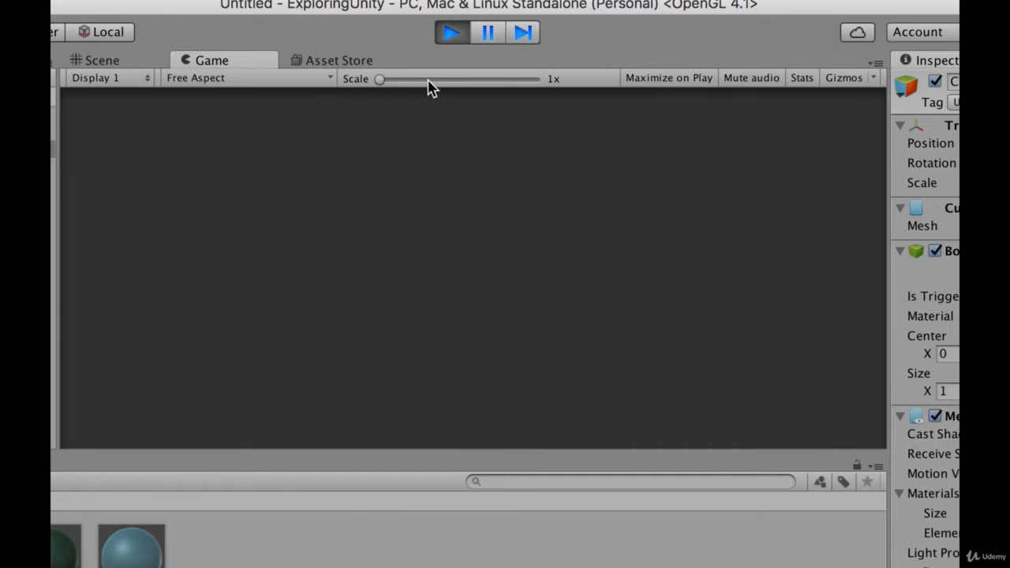
click(451, 33)
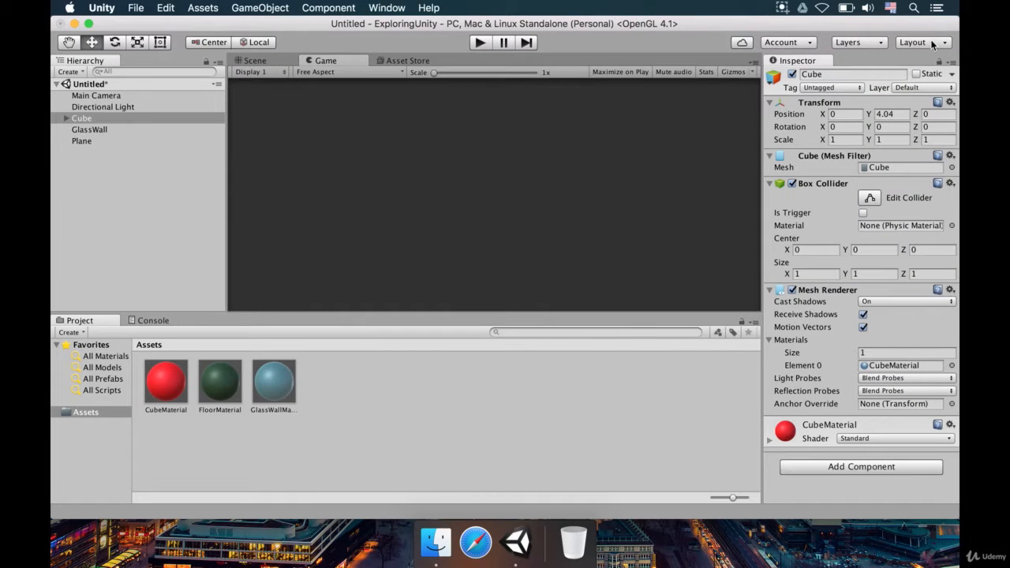
click(932, 44)
click(886, 73)
View the cube and glass wall from several angles, run the game to watch the cube, and stop it
alt+drag(470, 164, 586, 133)
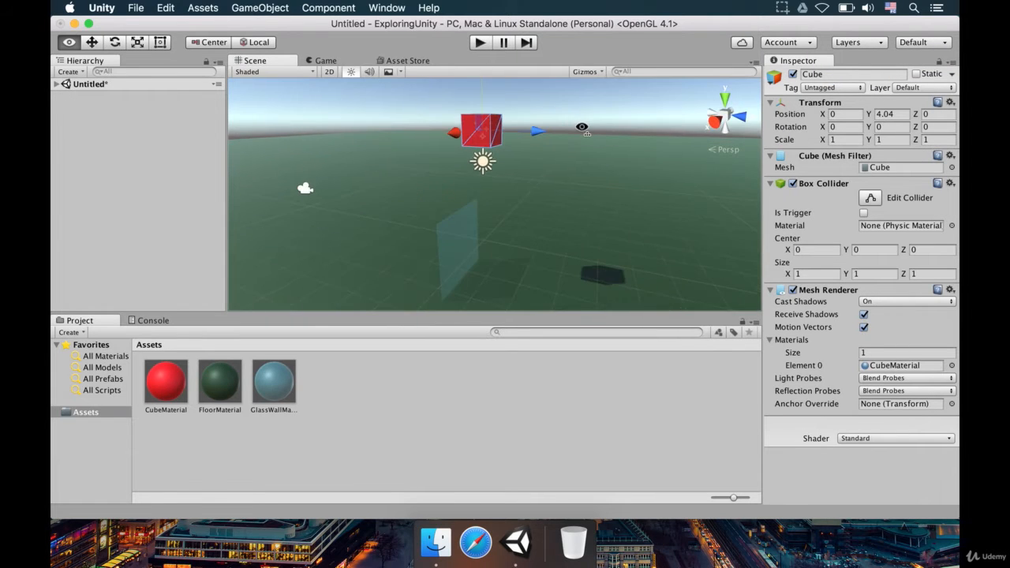
key(a)
right_drag(582, 128, 956, 82)
key(w)
key(s)
mouse_move(630, 172)
right_down()
mouse_move(636, 152)
mouse_move(627, 173)
right_up()
key(w)
click(488, 45)
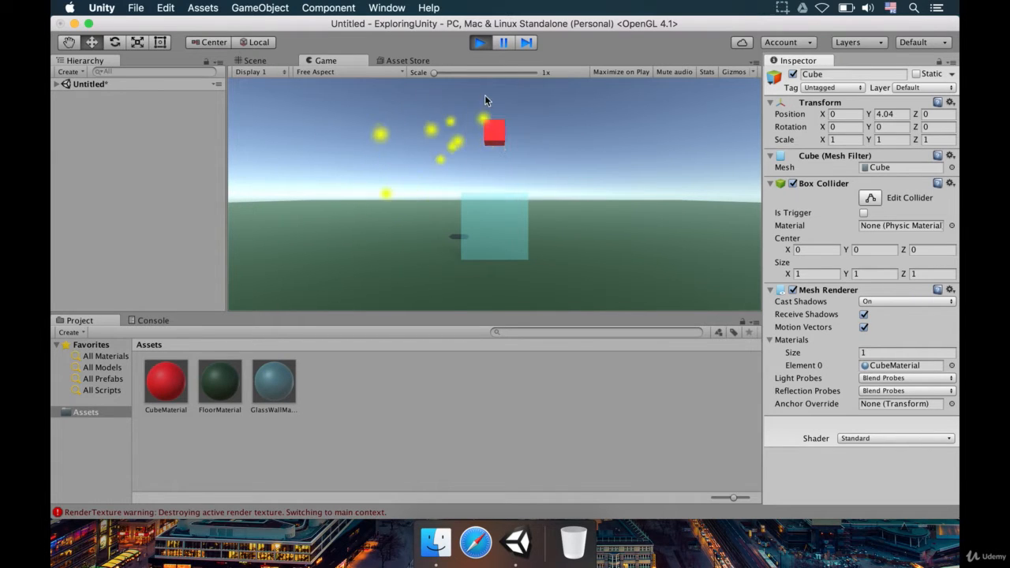
click(481, 42)
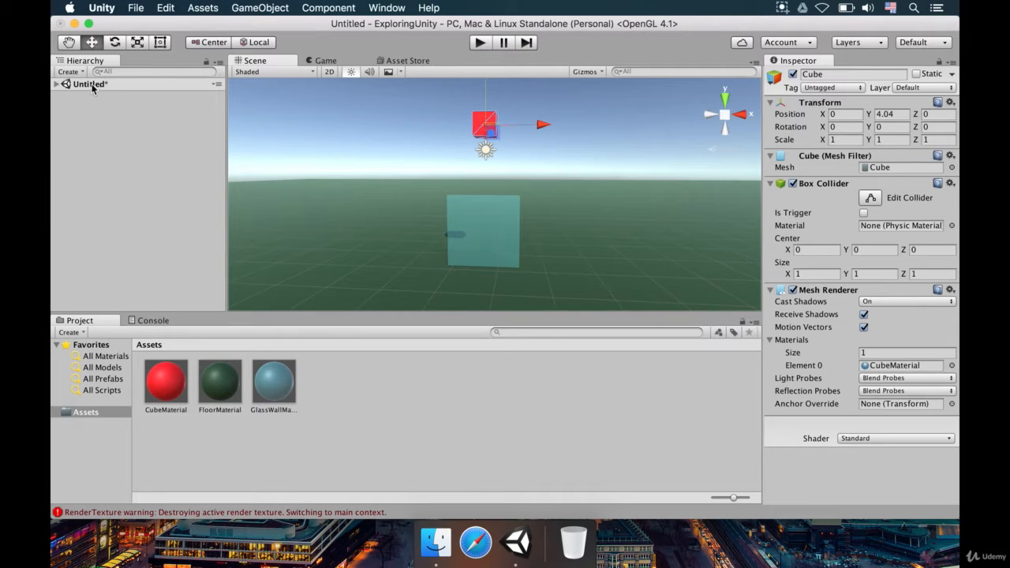
Add a Rigidbody component to the Cube and bring its settings into view
click(61, 85)
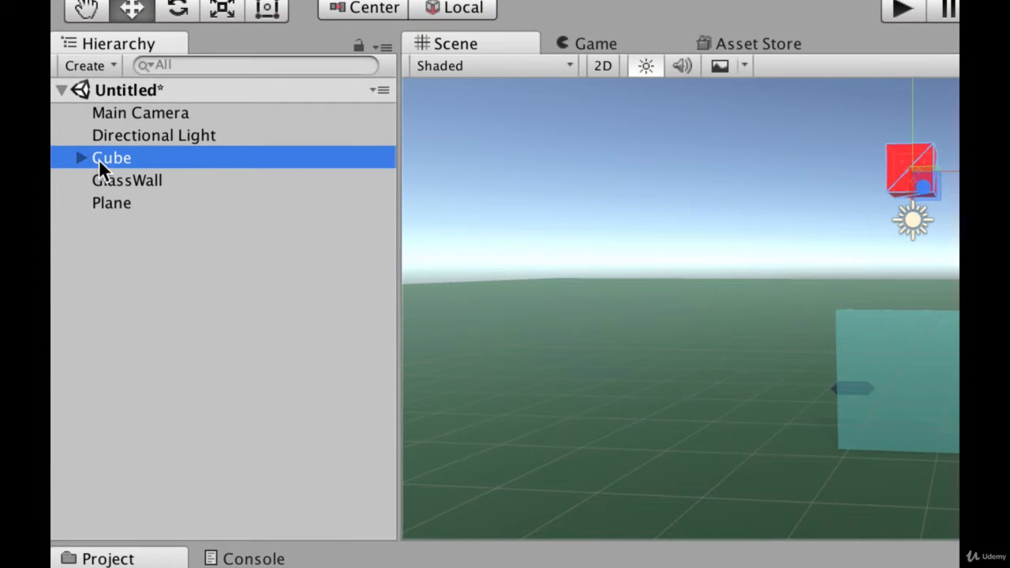
click(135, 163)
click(182, 227)
click(133, 163)
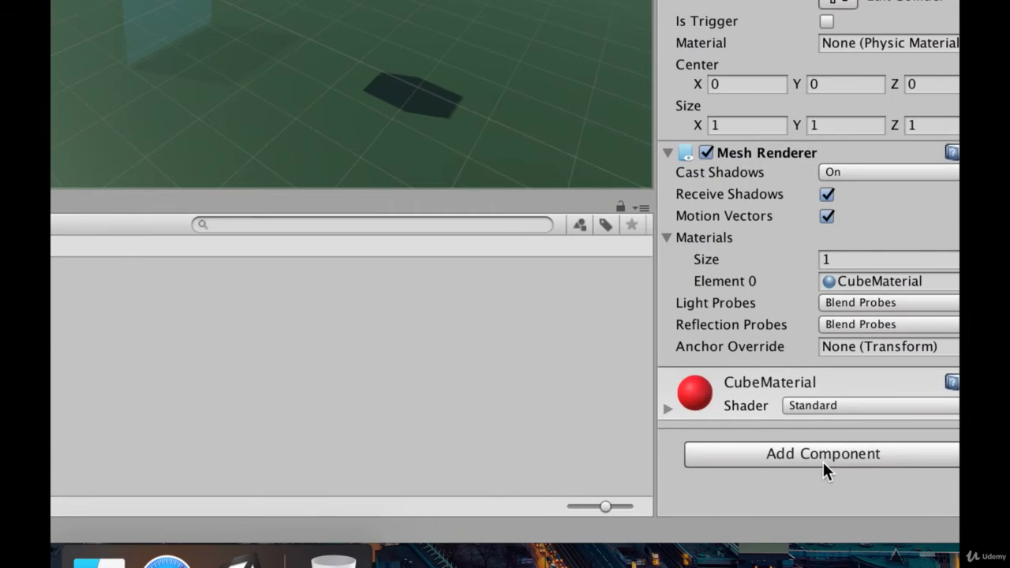
click(858, 471)
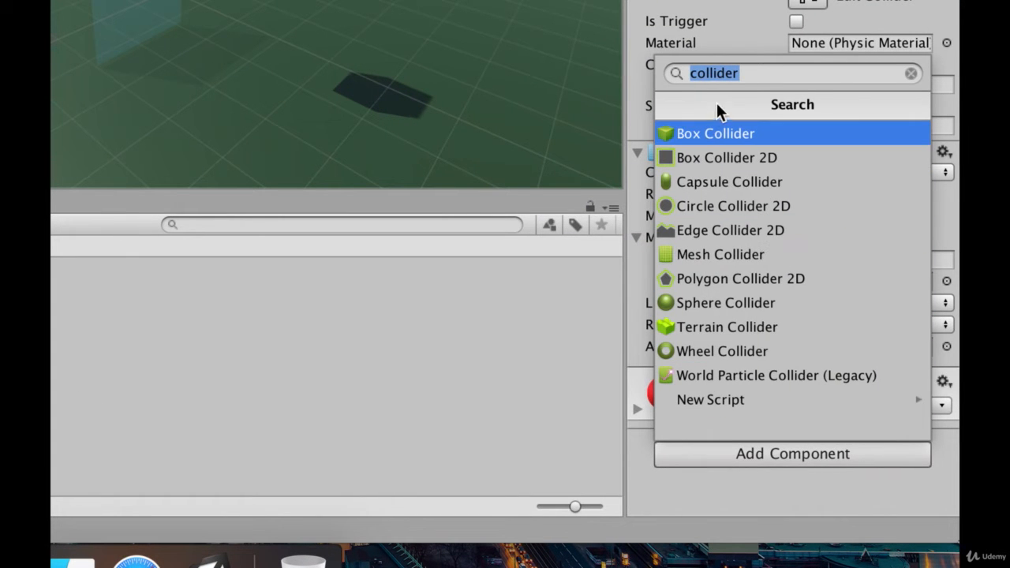
drag(749, 73, 682, 70)
text(Rigidbody)
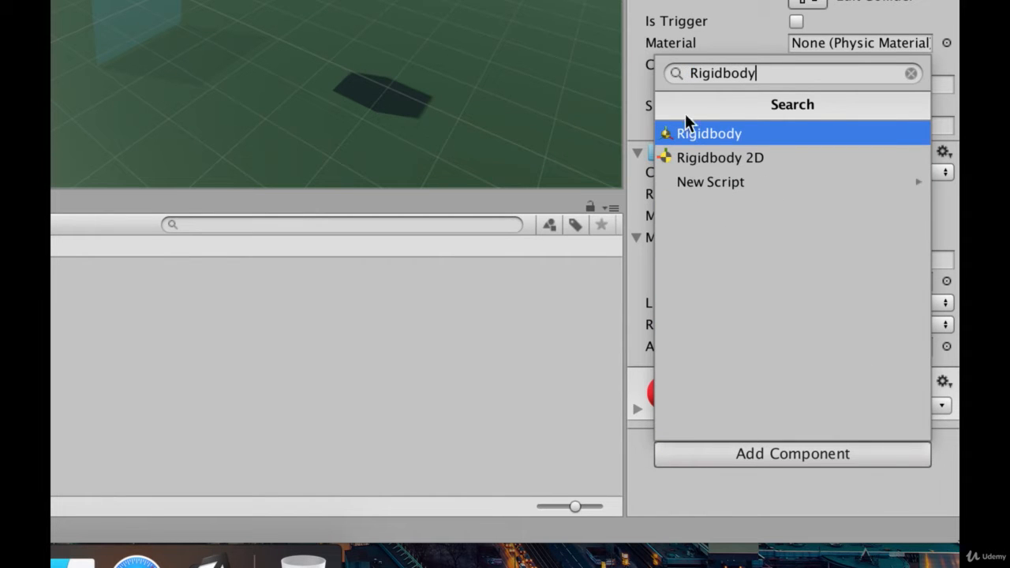
click(685, 132)
scroll(789, 236, down, 4)
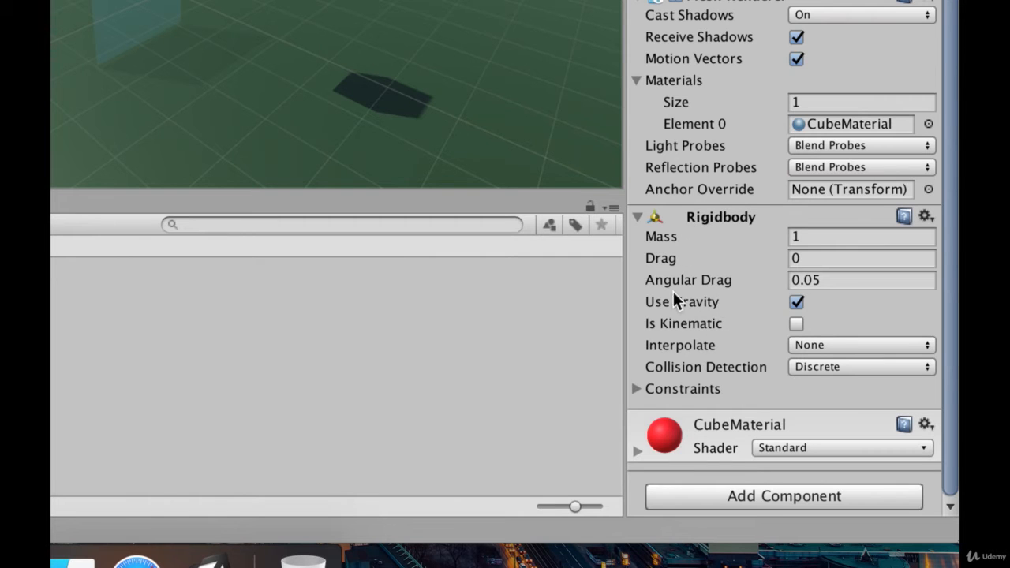
mouse_move(690, 241)
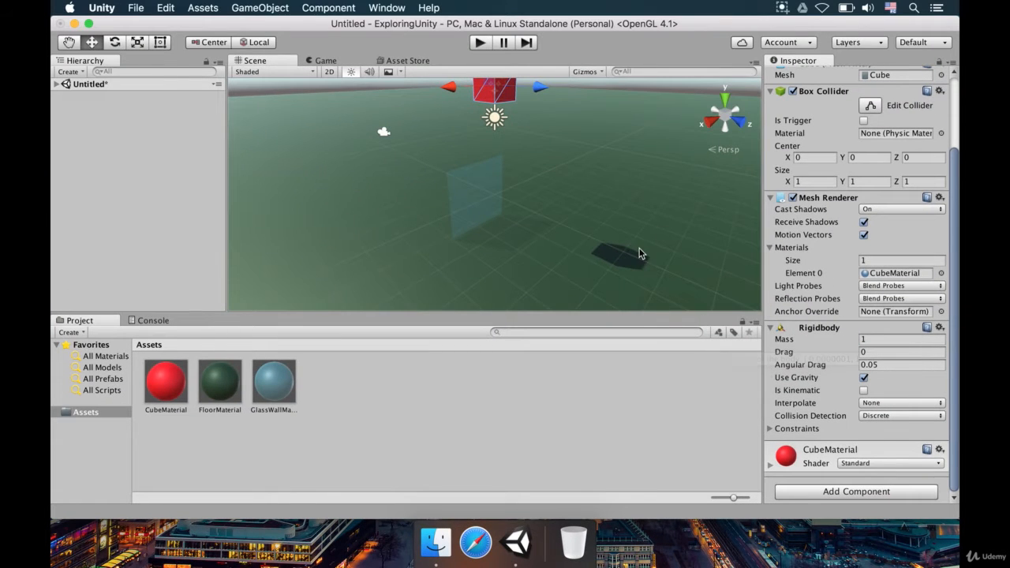
Play-test the scene to check how the Cube behaves with gravity, and stop the game
alt+drag(471, 228, 742, 201)
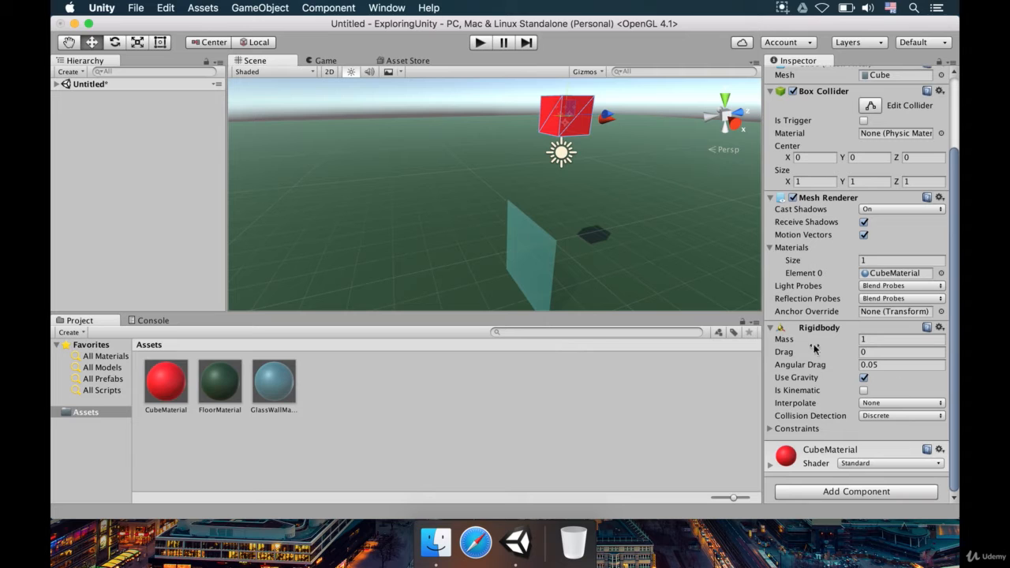
alt+drag(320, 173, 511, 167)
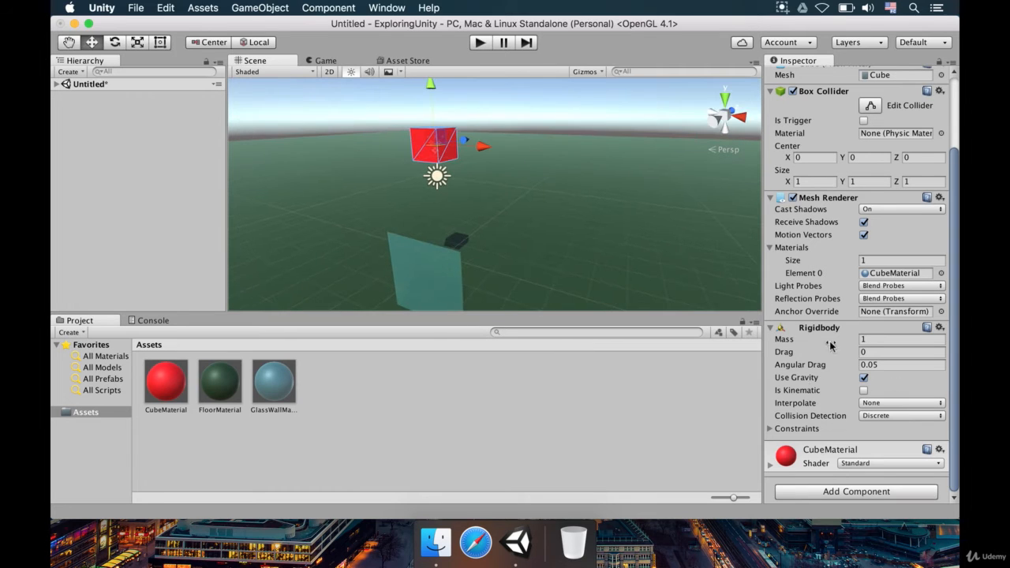
click(485, 45)
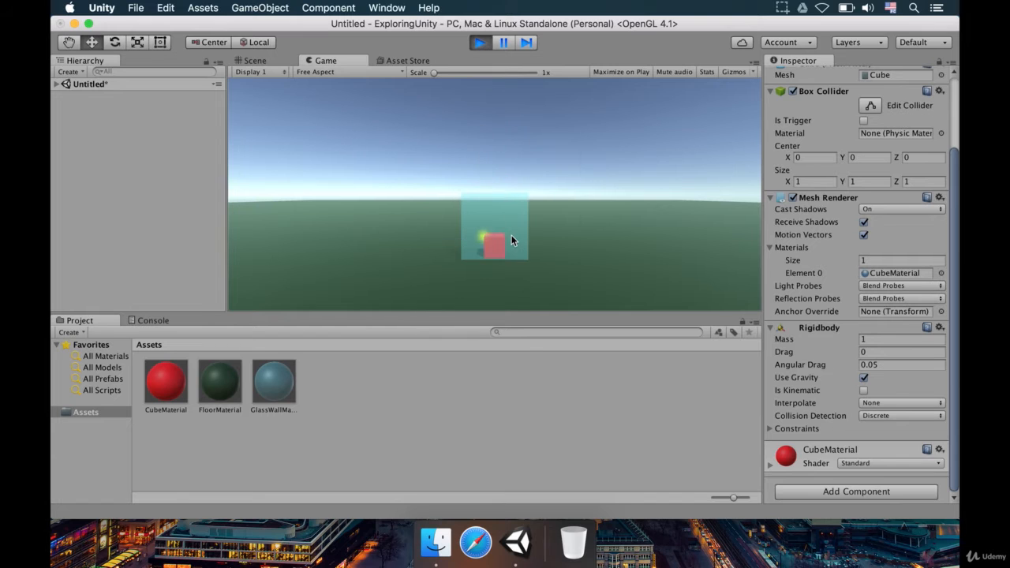
click(478, 44)
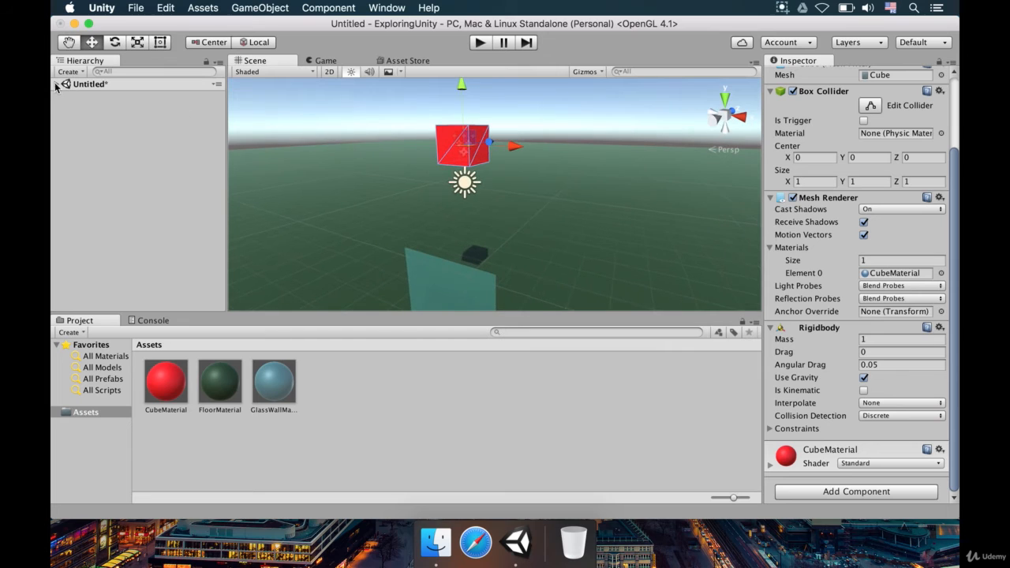
Select the Particle System nested under the Cube and expand its component settings
click(56, 83)
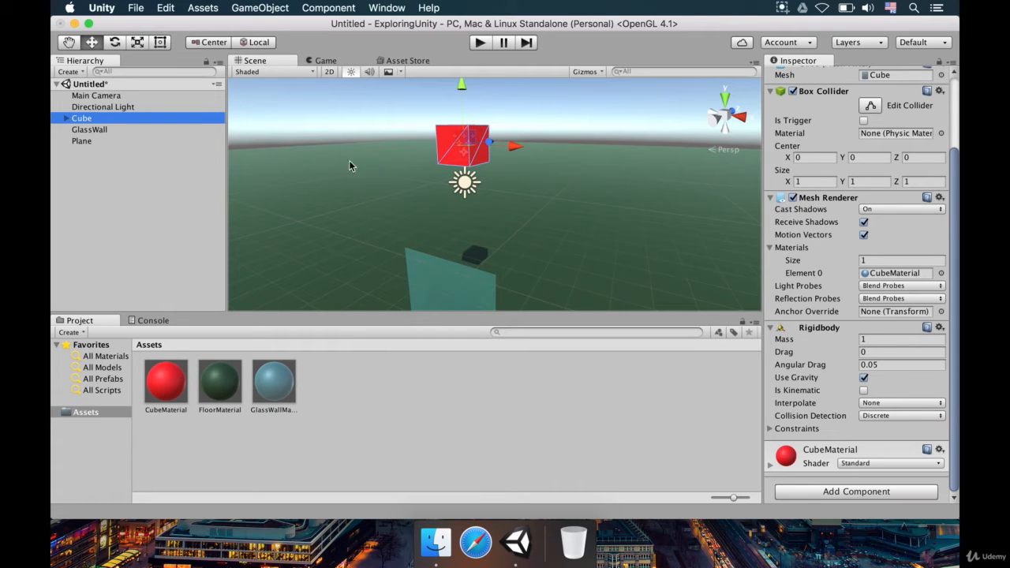
click(67, 118)
click(99, 131)
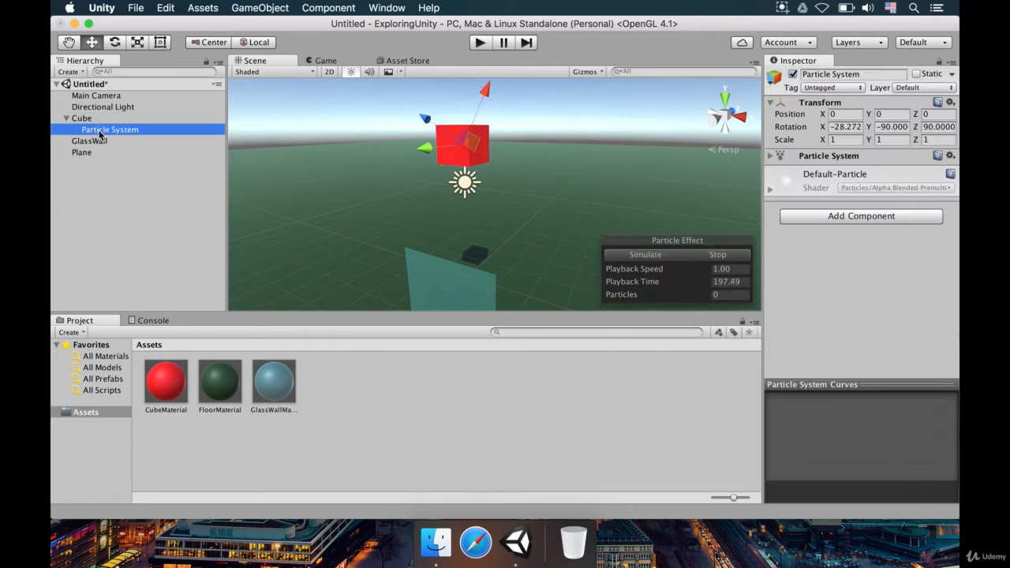
click(771, 157)
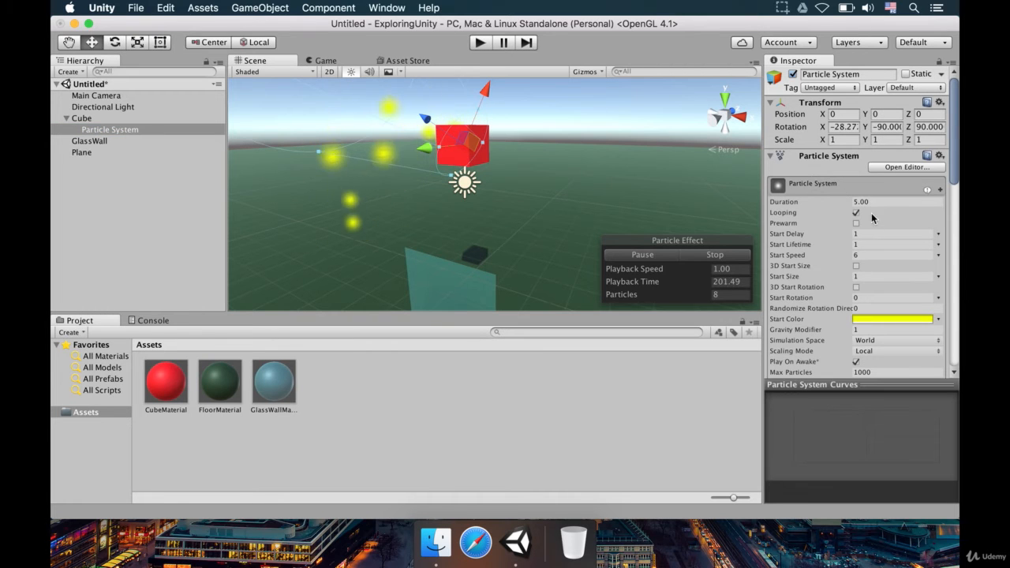
scroll(871, 249, down, 1)
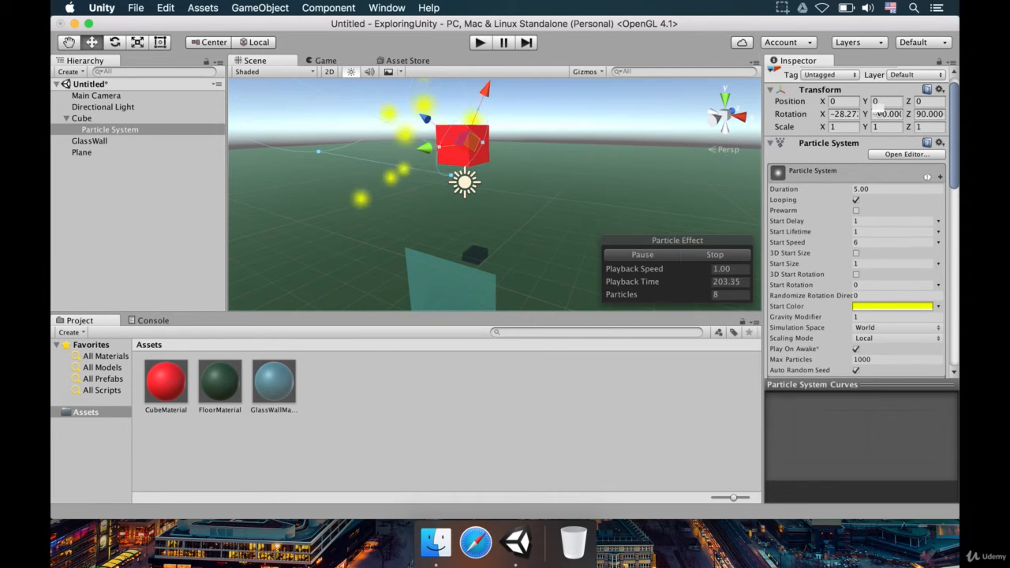
Set the Particle System's X rotation to -90
click(850, 115)
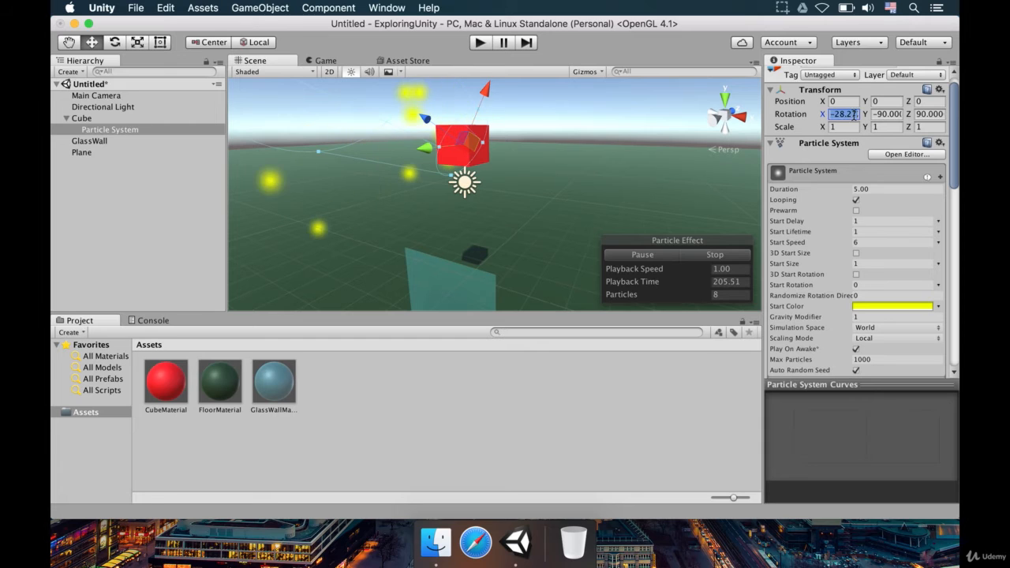
text(0)
key(BackSpace)
text(90)
key(Tab)
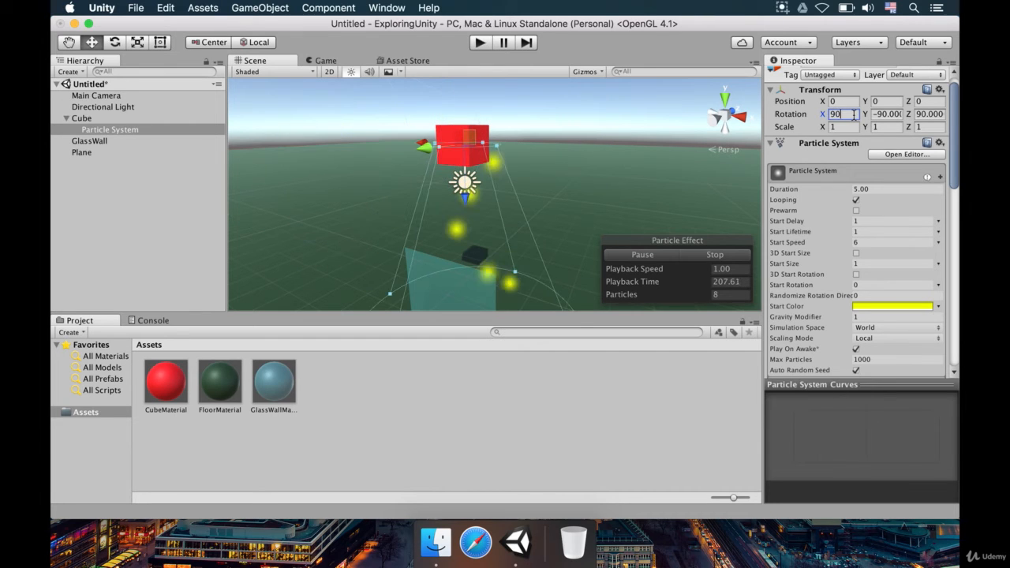
click(854, 116)
key(Left)
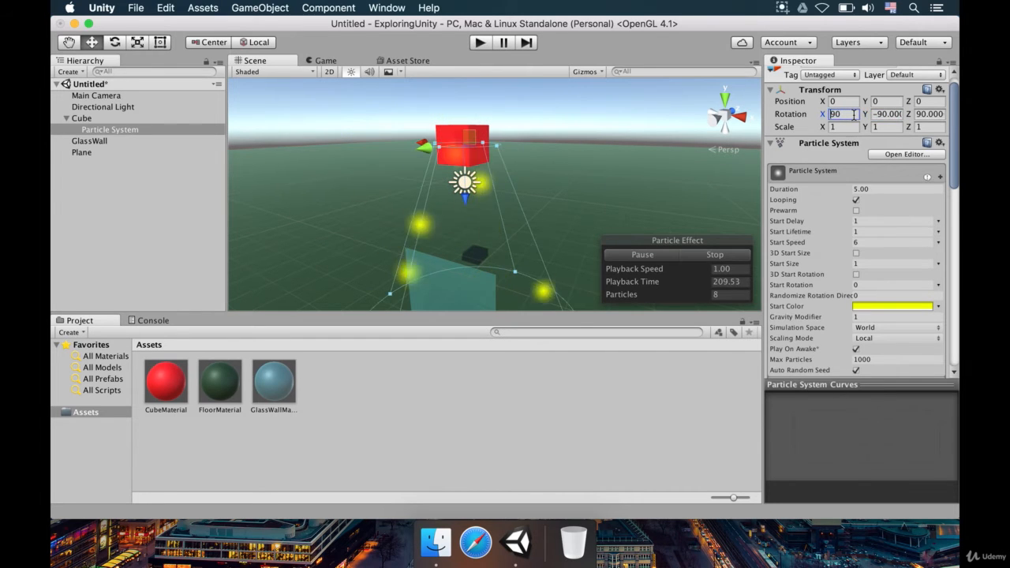
text(-*)
key(Tab)
key(Tab)
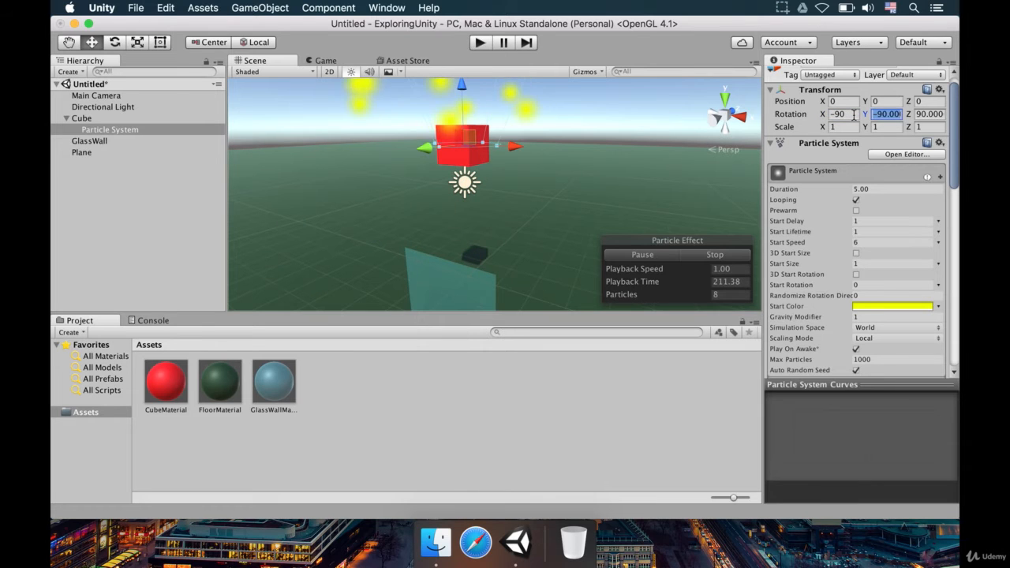
Set the Particle System's Start Delay to 0 and deselect it
right_drag(594, 189, 595, 128)
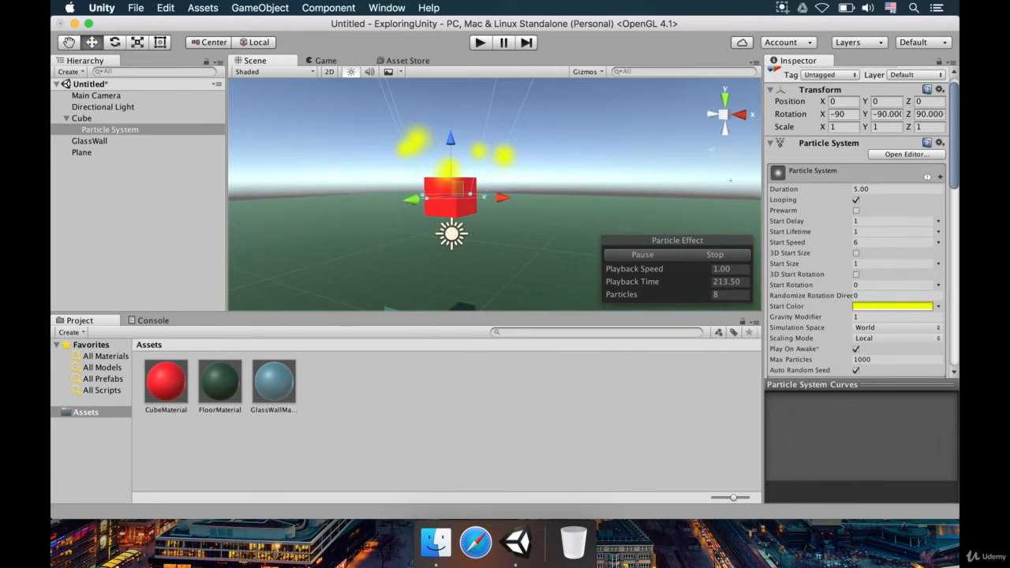
click(867, 221)
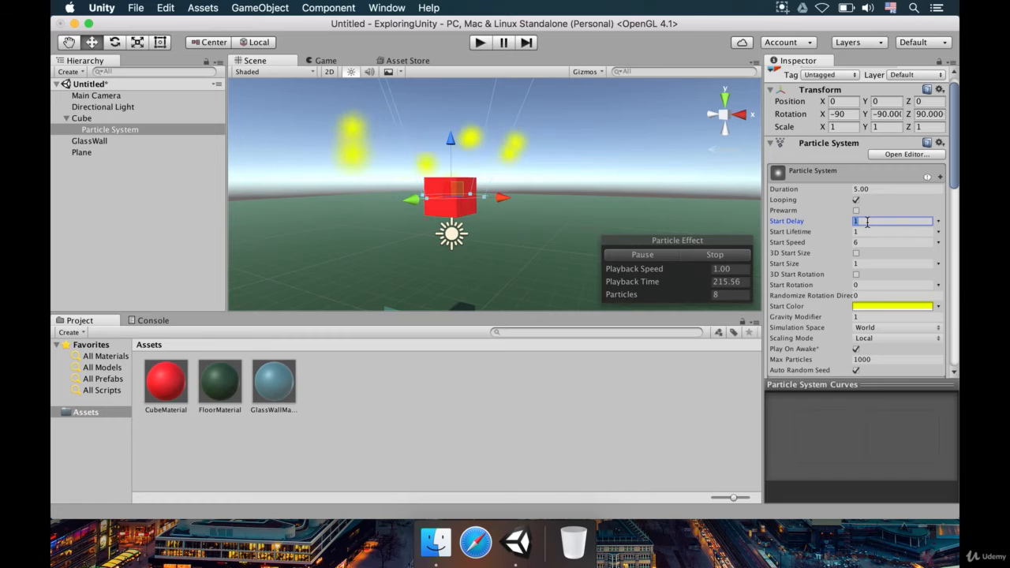
text(0)
click(419, 94)
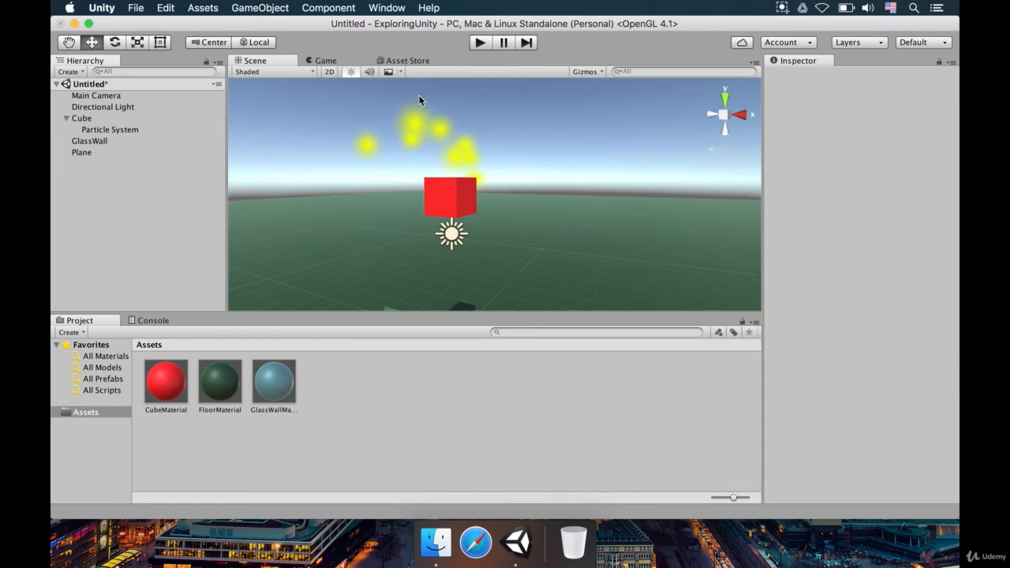
Play-test the falling cube with its particles, stop the game and restore the Default window layout
click(477, 45)
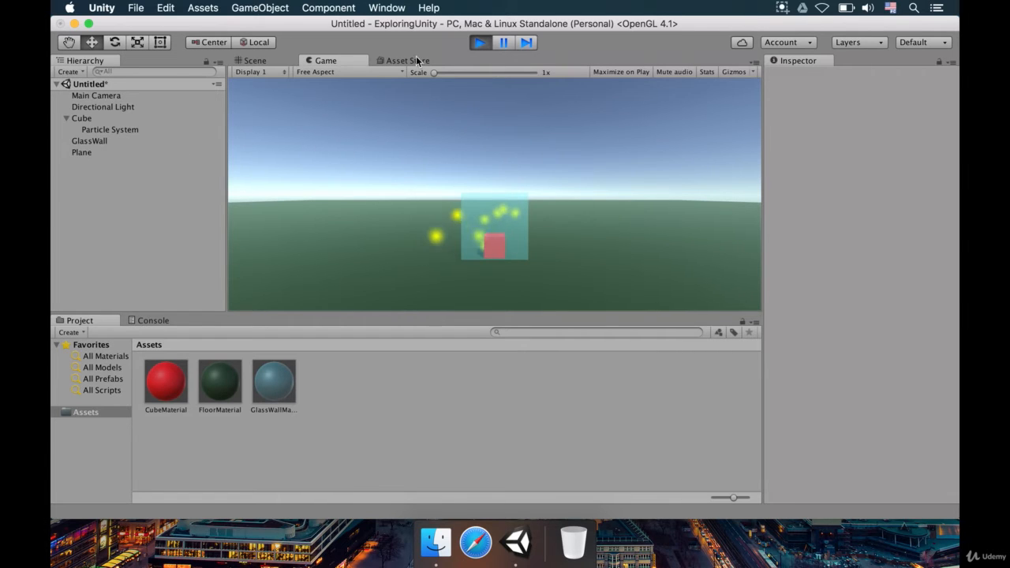
click(485, 47)
click(920, 49)
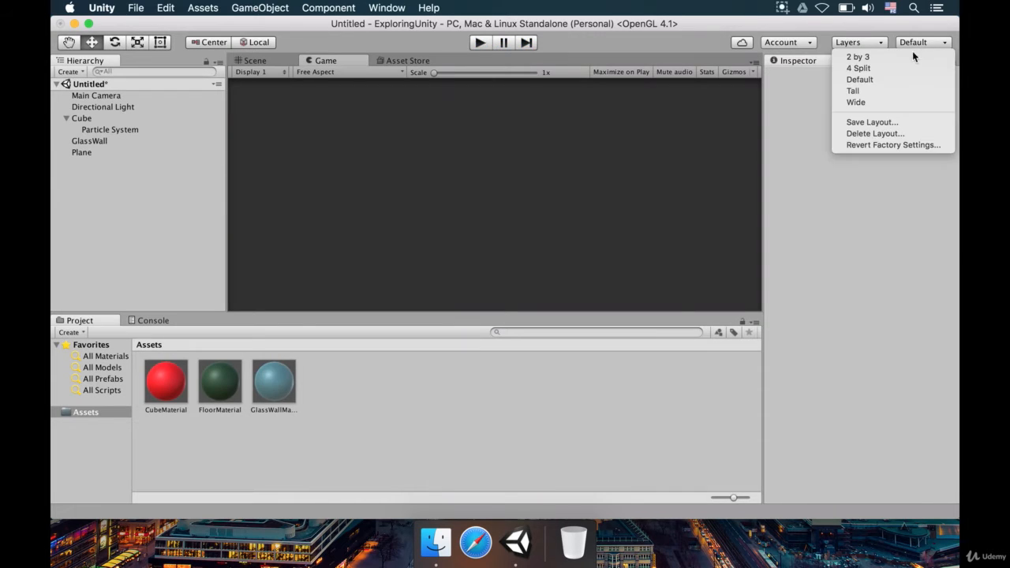
click(929, 80)
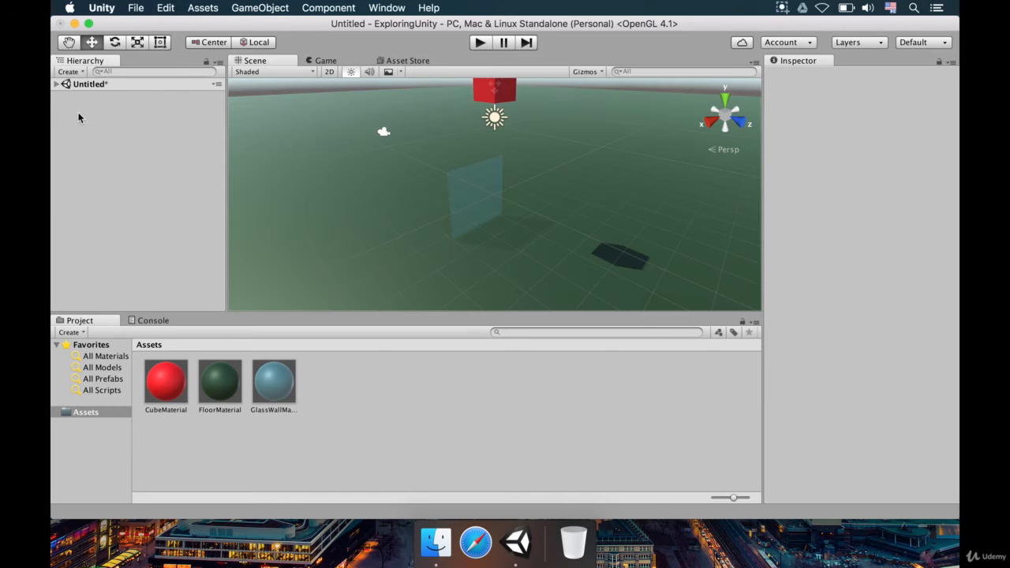
Set the Cube's rotation to X 45, Y 45, Z 40 and play-test its fall
click(56, 84)
click(92, 119)
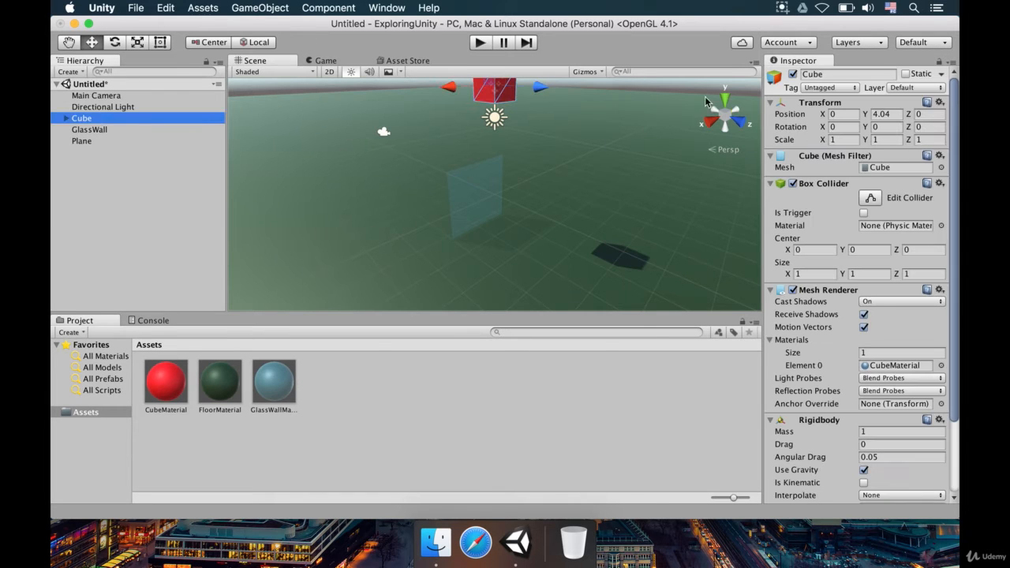
click(838, 128)
right_drag(607, 189, 625, 129)
click(847, 128)
text(45)
key(Tab)
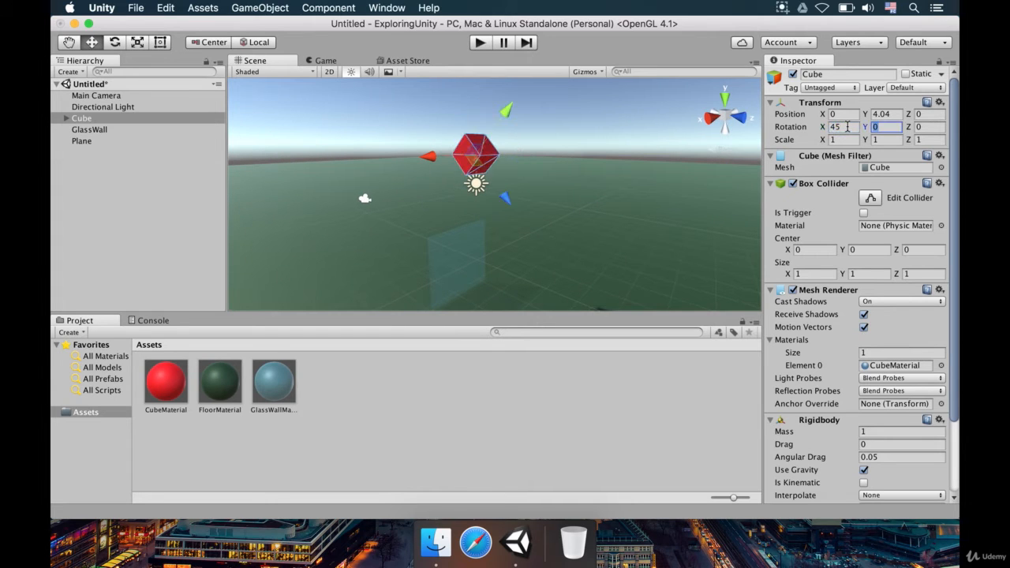
text(45)
key(Tab)
text(40)
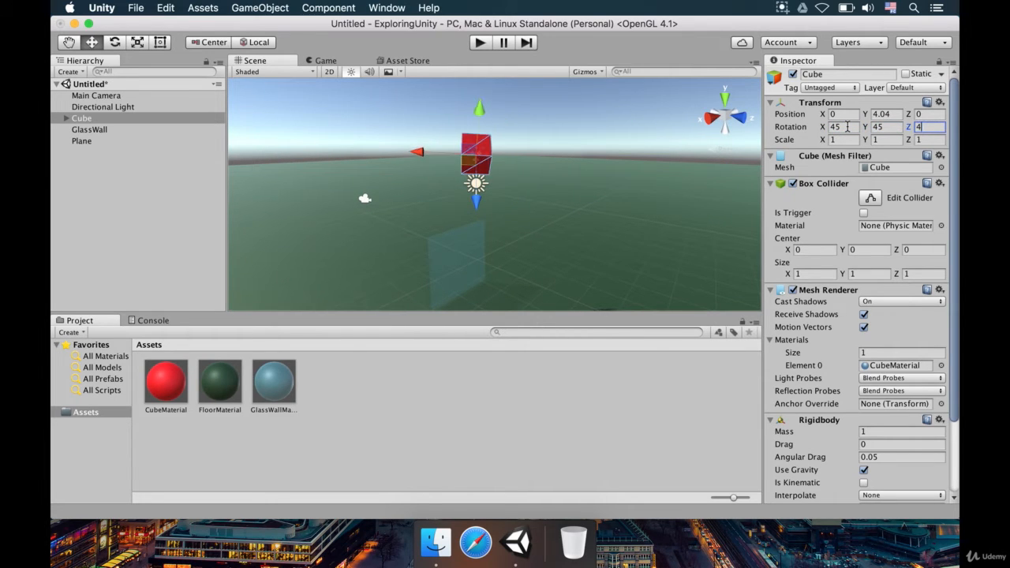
click(478, 45)
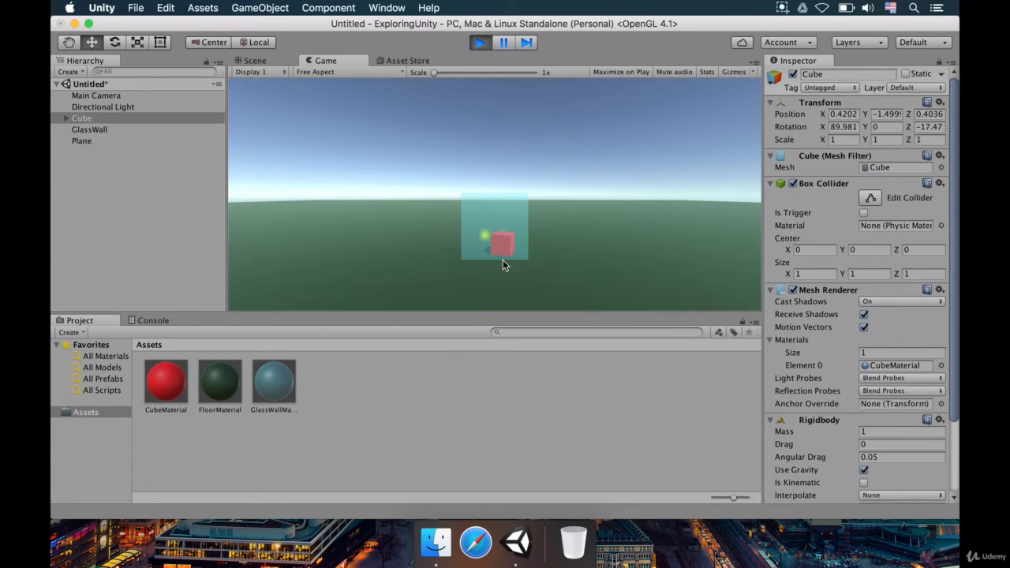
click(479, 43)
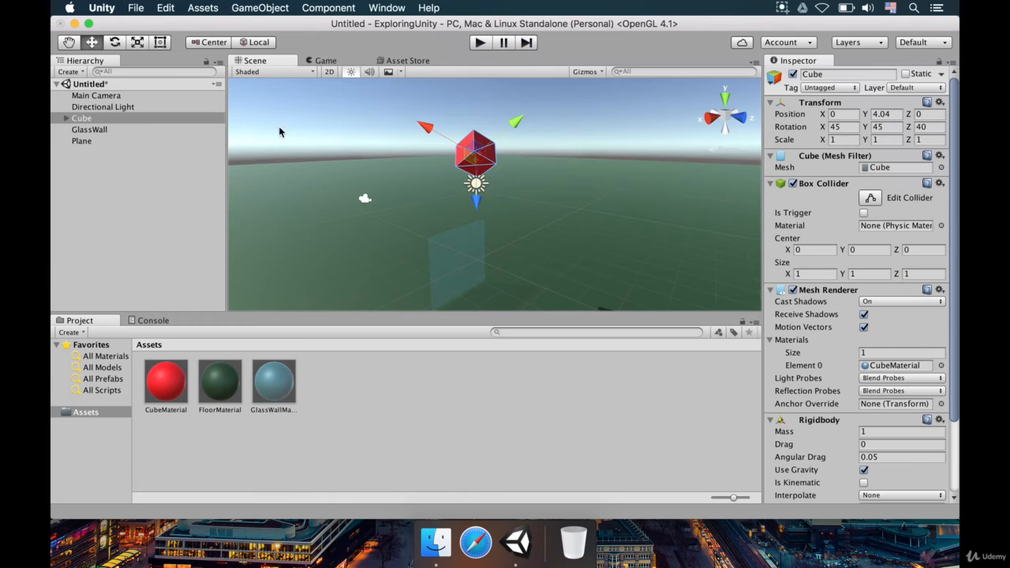
Set the Cube's Y position to 8
click(885, 115)
text(8)
key(Return)
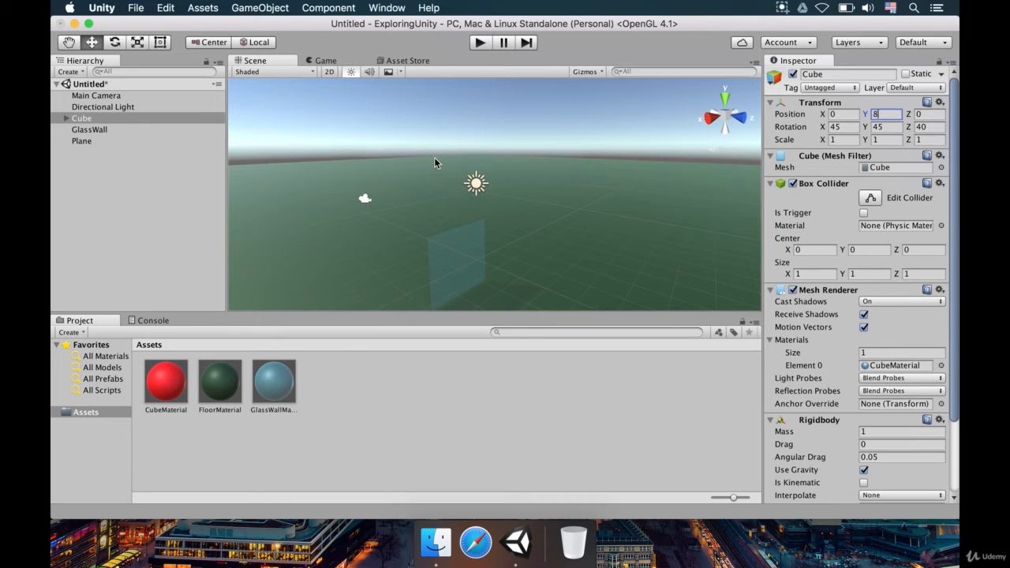
Add a 3D Sphere object to the scene
alt+drag(434, 161, 460, 176)
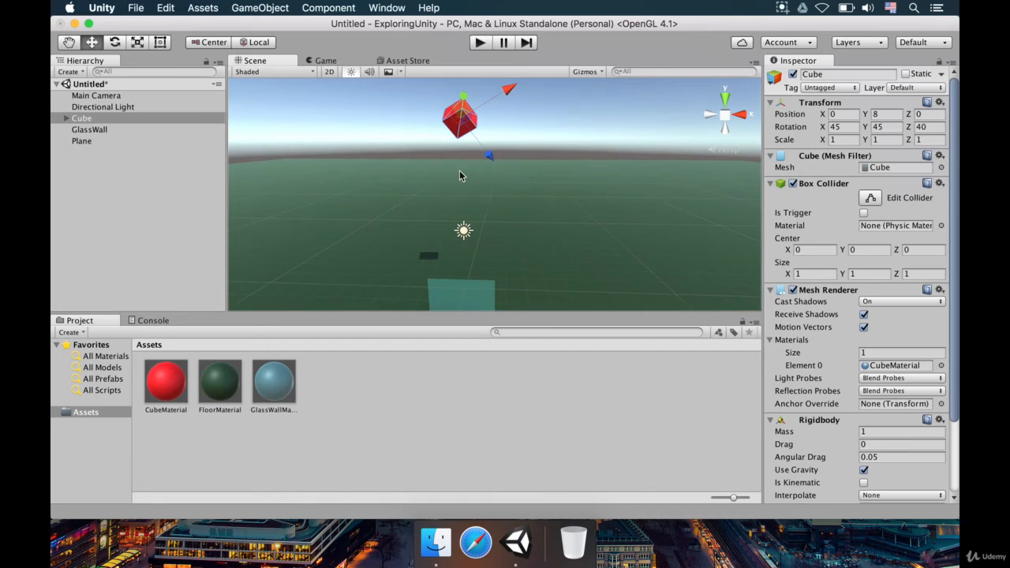
click(71, 172)
right_click(81, 168)
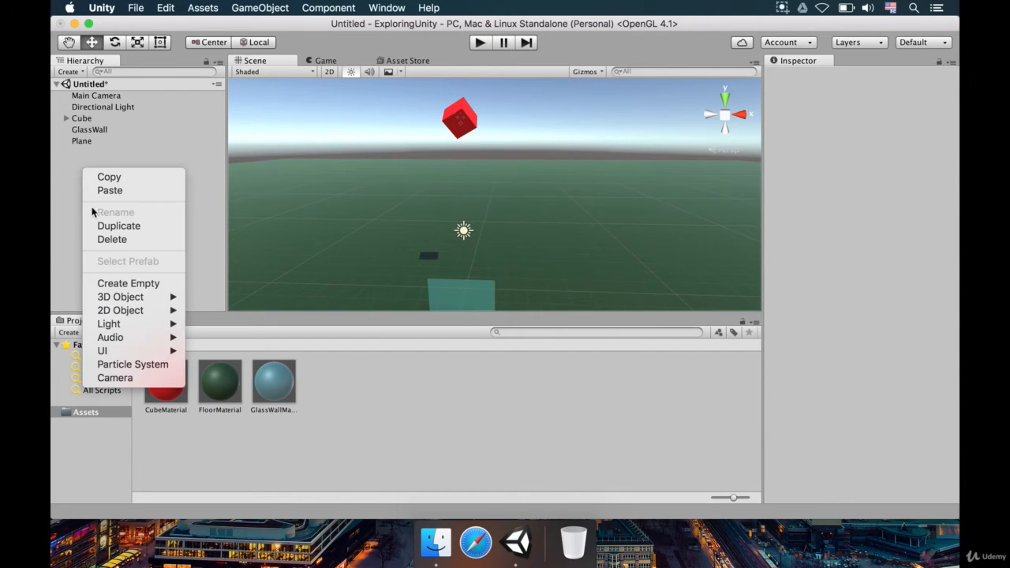
mouse_move(137, 296)
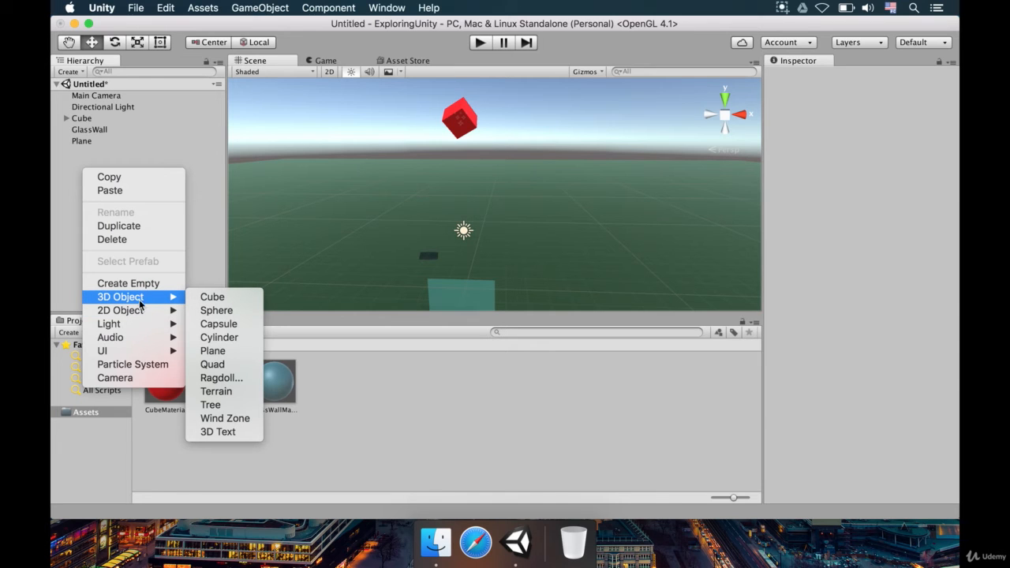
click(224, 311)
Move the sphere beneath the cube to about X 0.2, Z 0.14 and play-test the cube's fall onto it
alt+drag(505, 169, 722, 216)
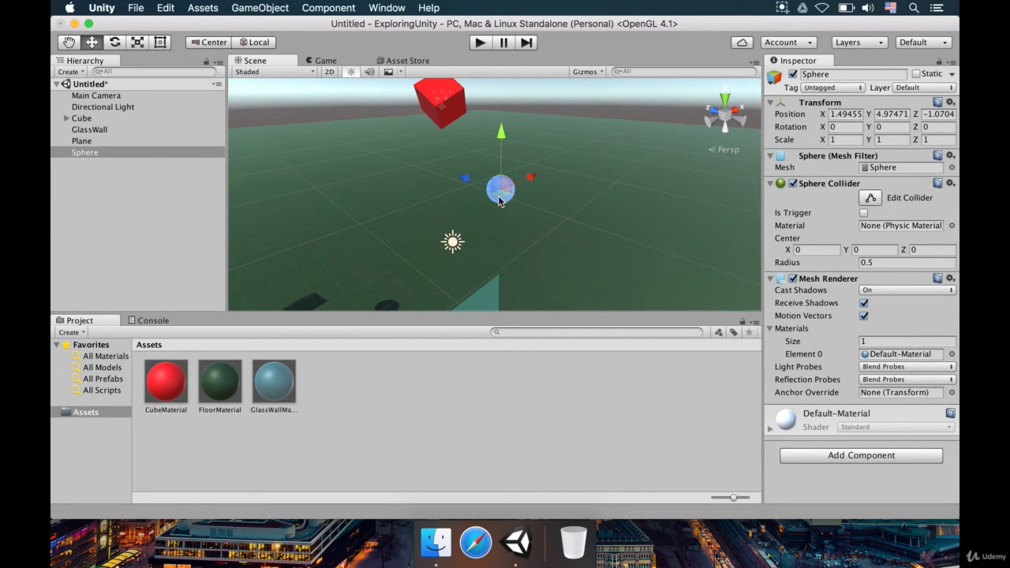
drag(499, 201, 407, 263)
drag(392, 222, 387, 231)
click(482, 43)
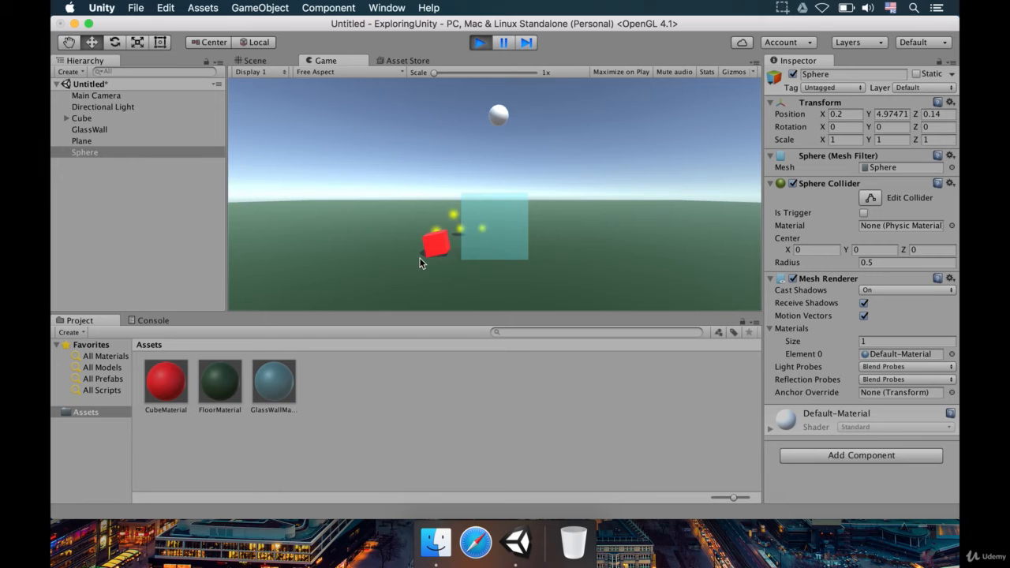
click(480, 43)
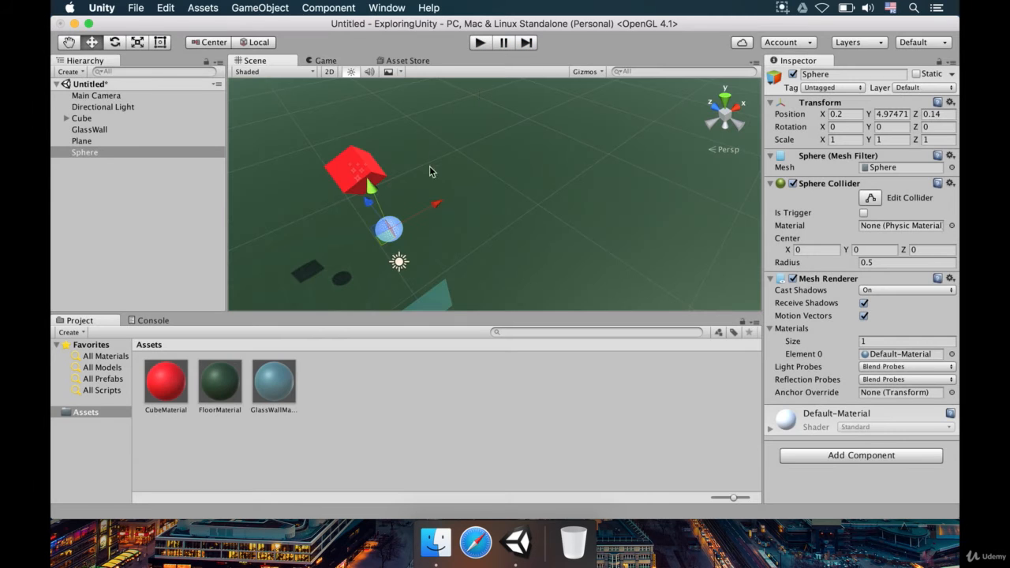
Duplicate the sphere and move the copy beside and below the original, to about X -1.68, Y 3.83, Z 1.37
click(103, 152)
alt+drag(347, 272, 306, 235)
right_drag(305, 235, 274, 202)
click(135, 154)
key(super+d)
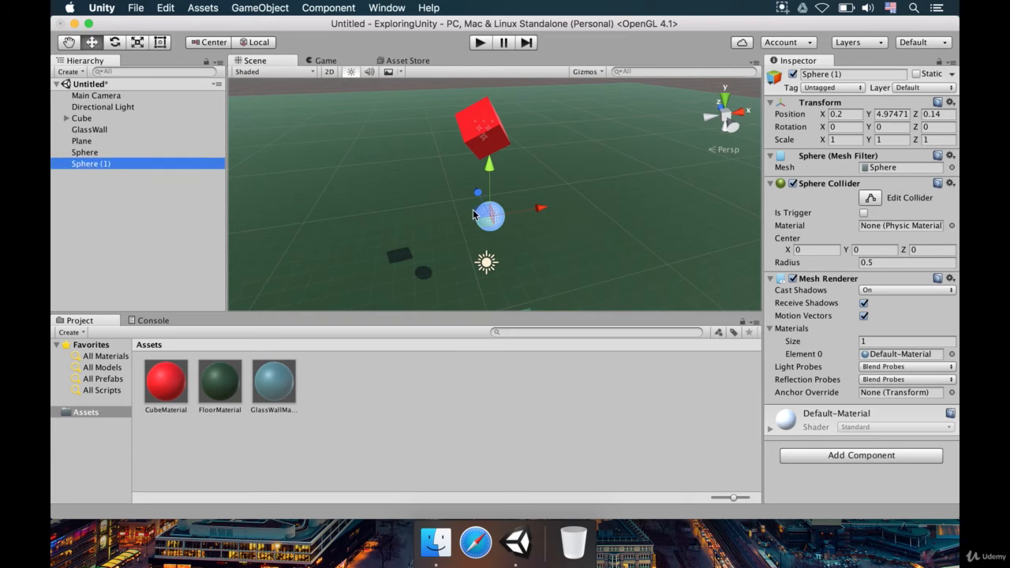
click(475, 224)
drag(475, 223, 423, 226)
drag(424, 174, 428, 207)
drag(445, 248, 438, 234)
Duplicate the second sphere and move the copy lower, to about X -2.47, Y 2.27, Z -0.31
key(super+d)
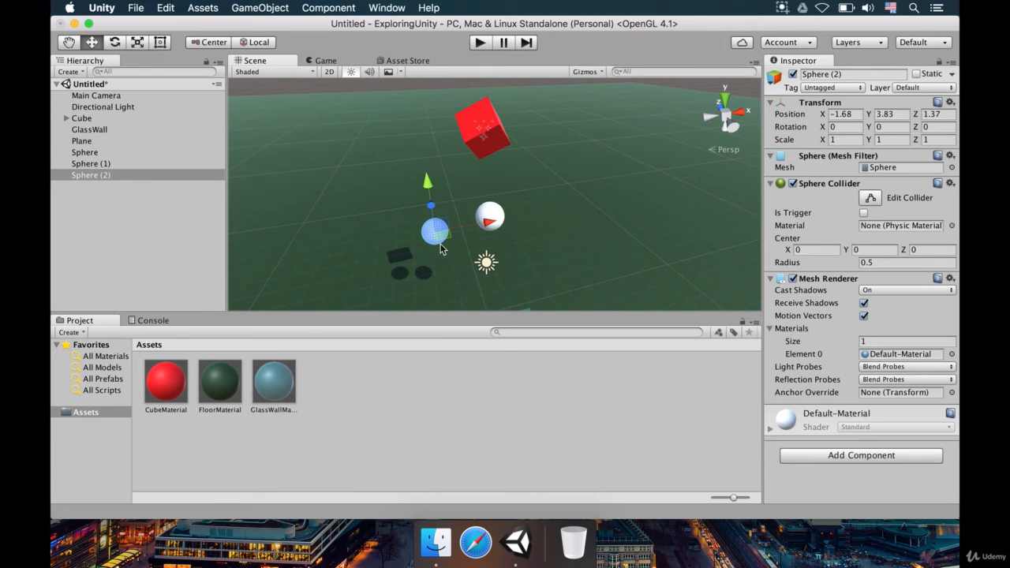
right_drag(453, 231, 437, 253)
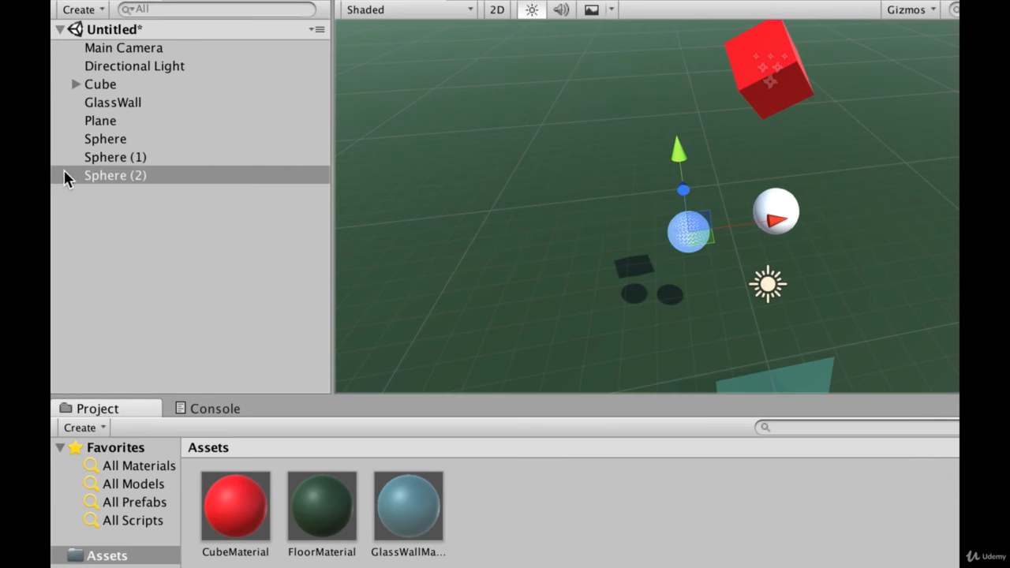
right_click(104, 173)
click(266, 285)
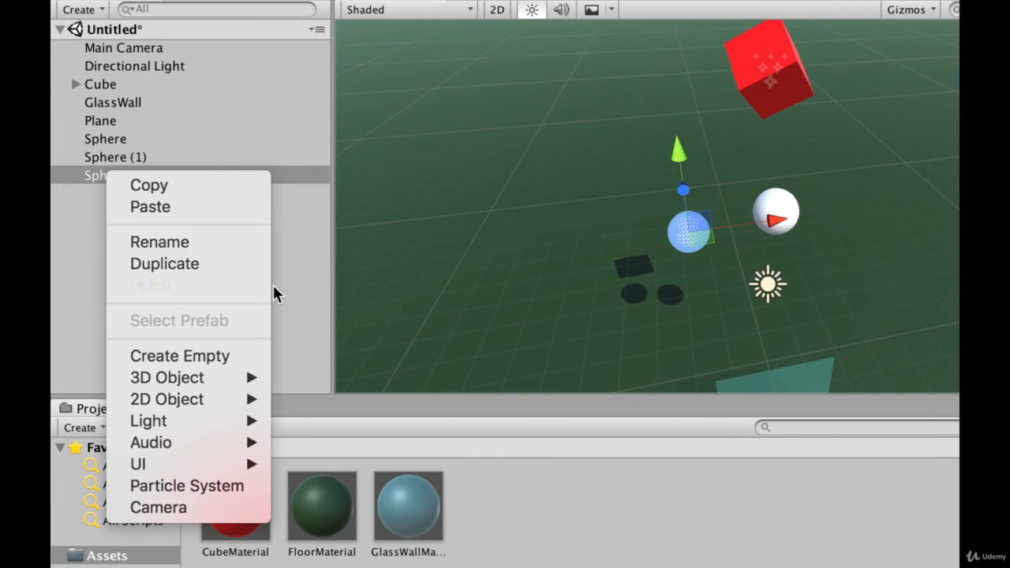
drag(699, 243, 686, 280)
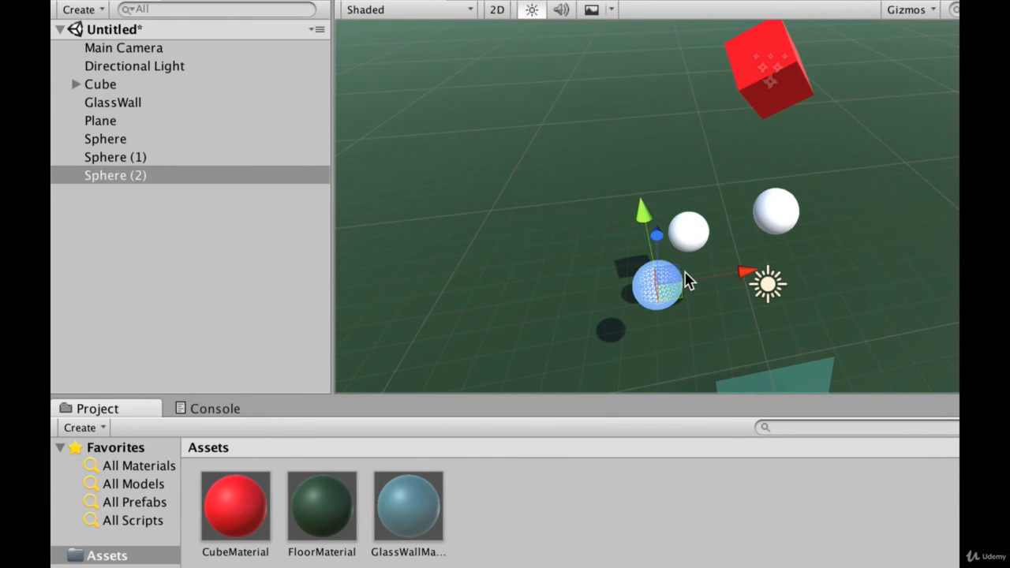
drag(642, 217, 690, 236)
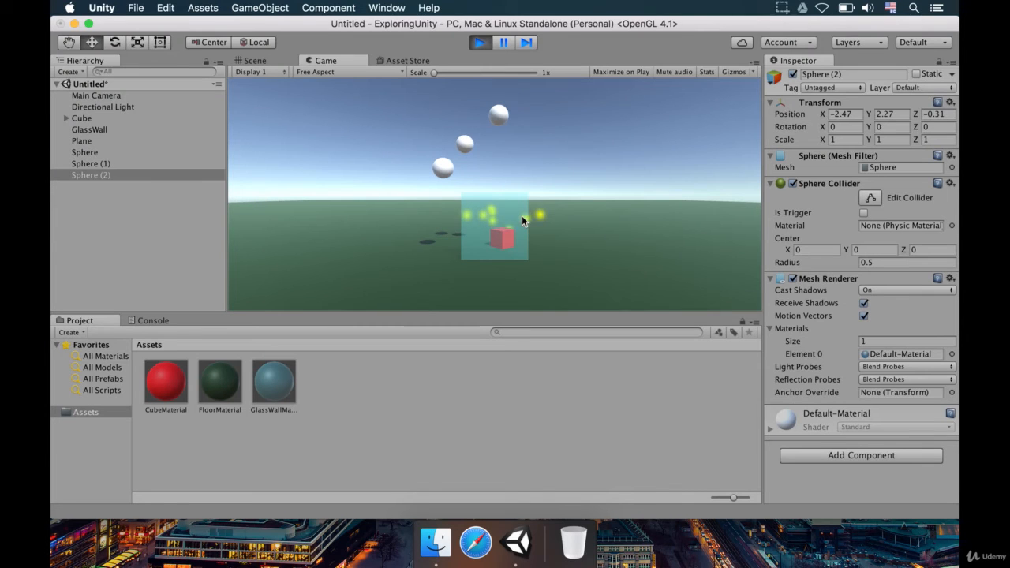
Play-test the cube's fall onto the three spheres and stop the game
click(479, 43)
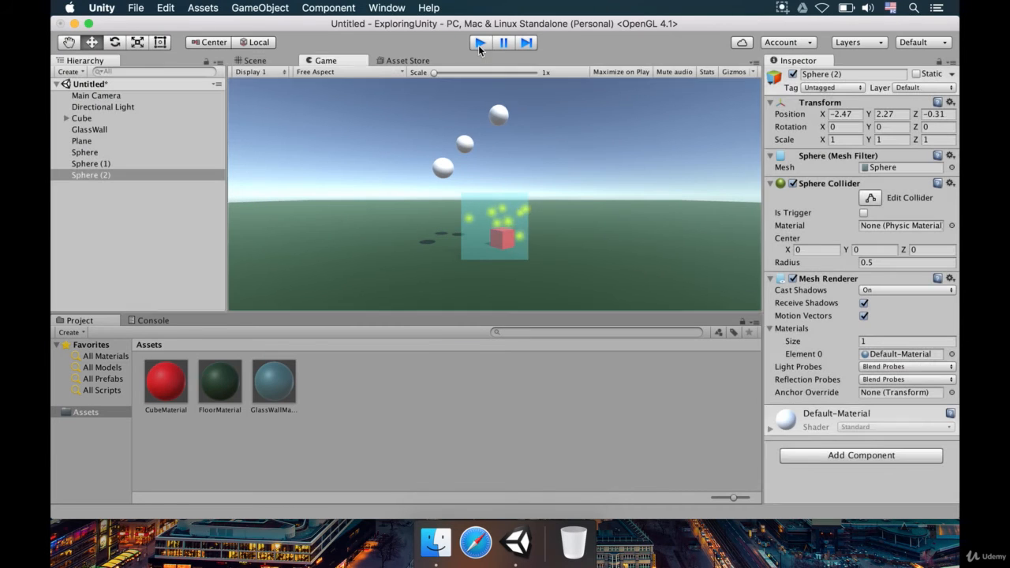
alt+drag(580, 186, 452, 159)
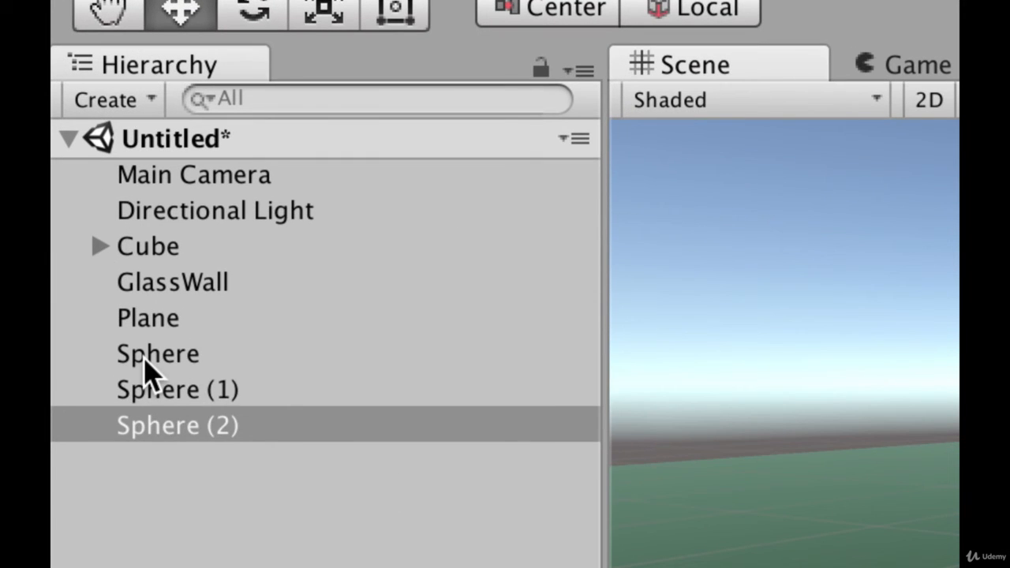
Examine the scene's contents by selecting its objects one after another up to the scene itself, then collapse and expand the scene
click(112, 266)
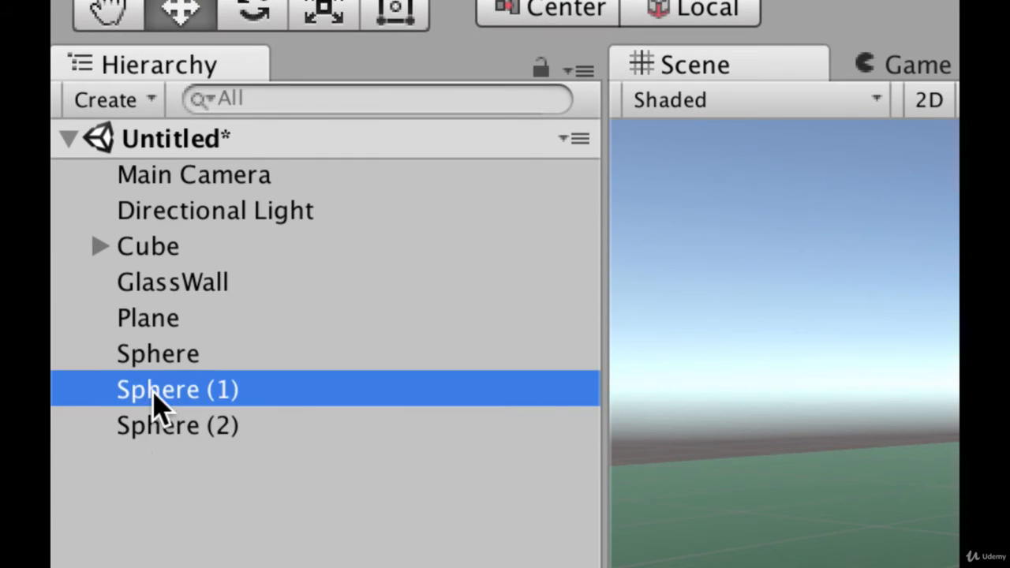
key(Down)
click(149, 388)
click(150, 363)
click(149, 411)
click(155, 387)
click(160, 352)
click(166, 316)
click(167, 250)
click(170, 219)
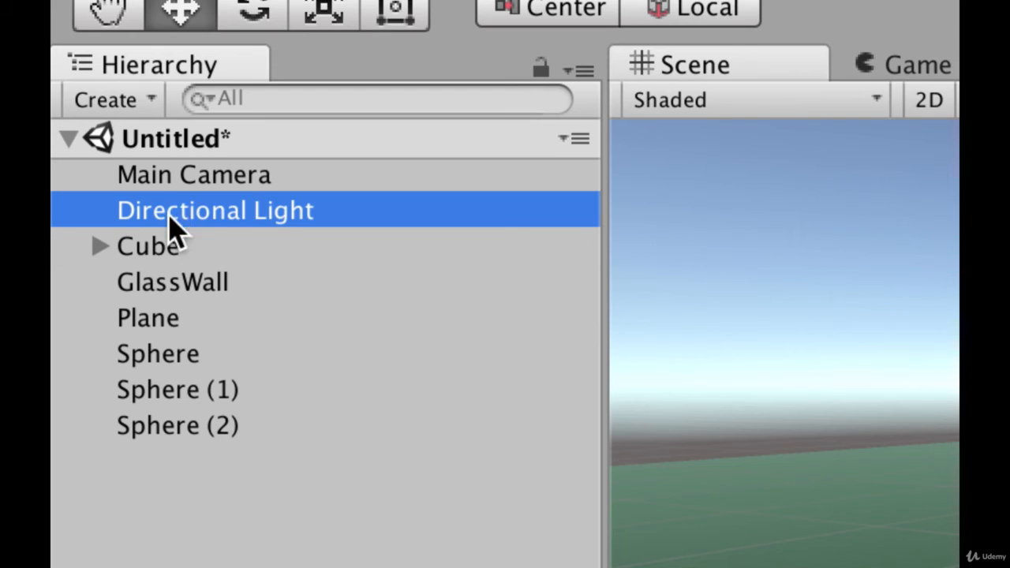
click(160, 175)
click(189, 142)
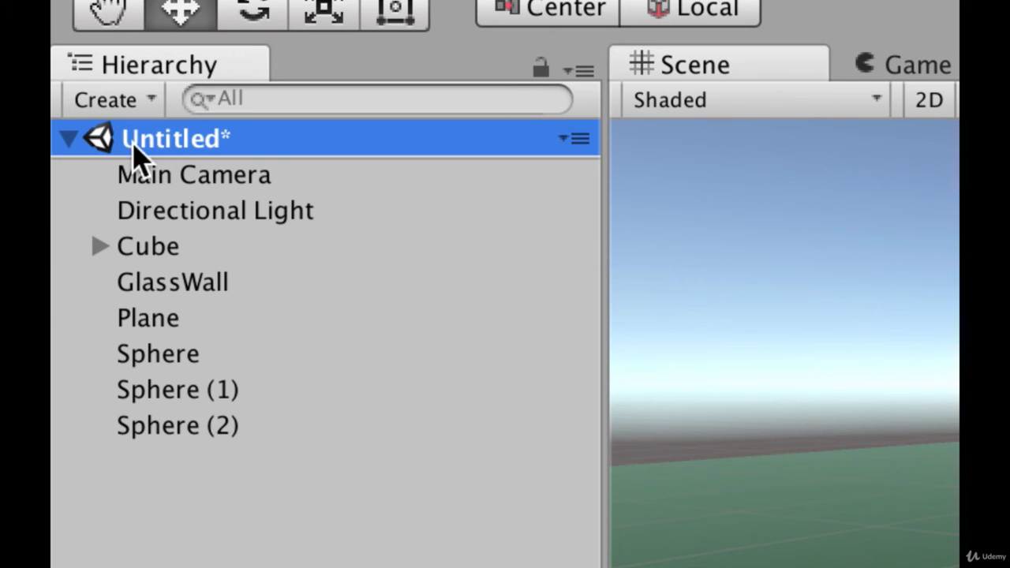
click(70, 140)
click(69, 140)
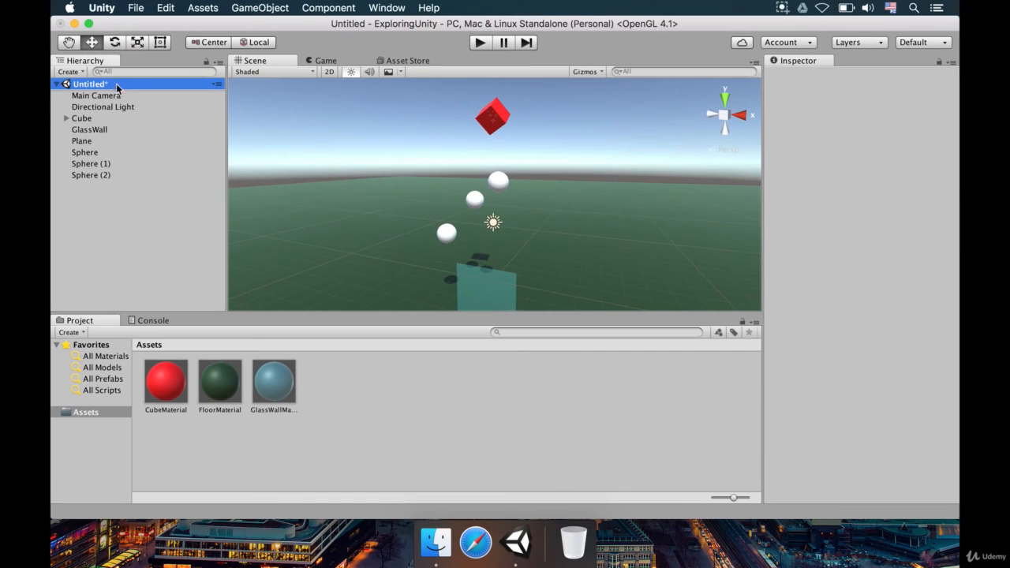
Save the scene as Game in the Assets folder and select the saved scene file
click(137, 6)
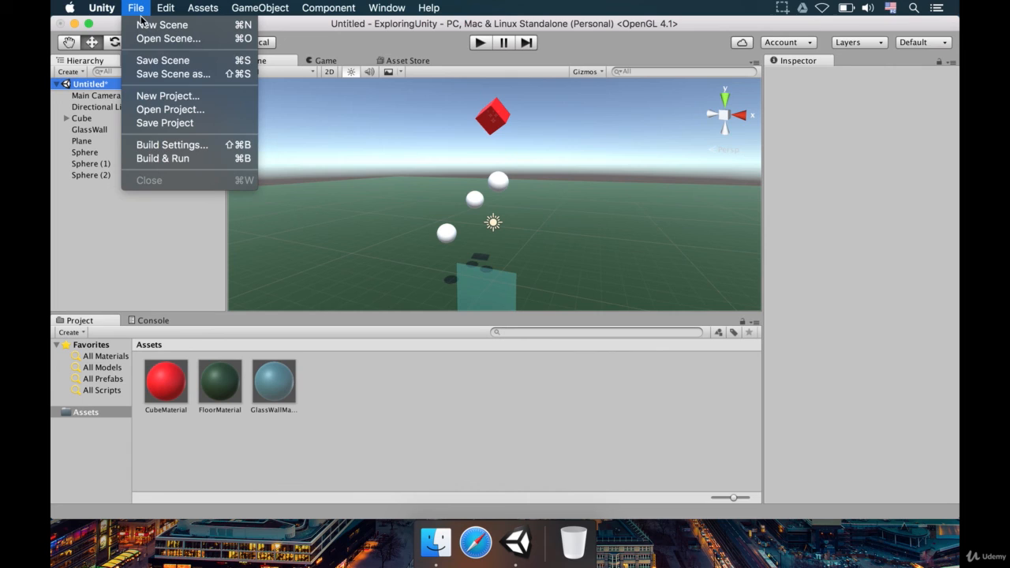
click(156, 63)
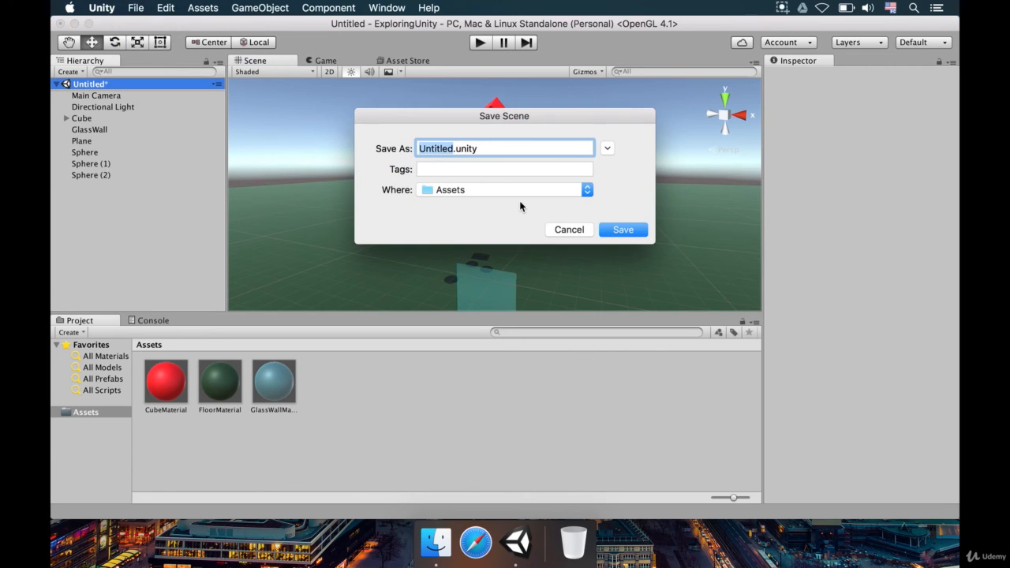
text(Game)
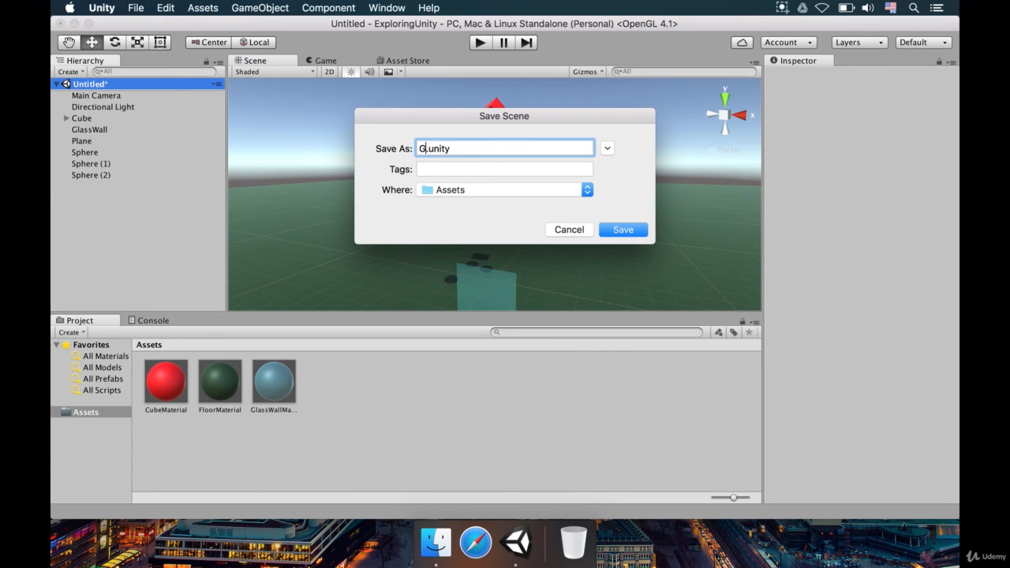
key(Return)
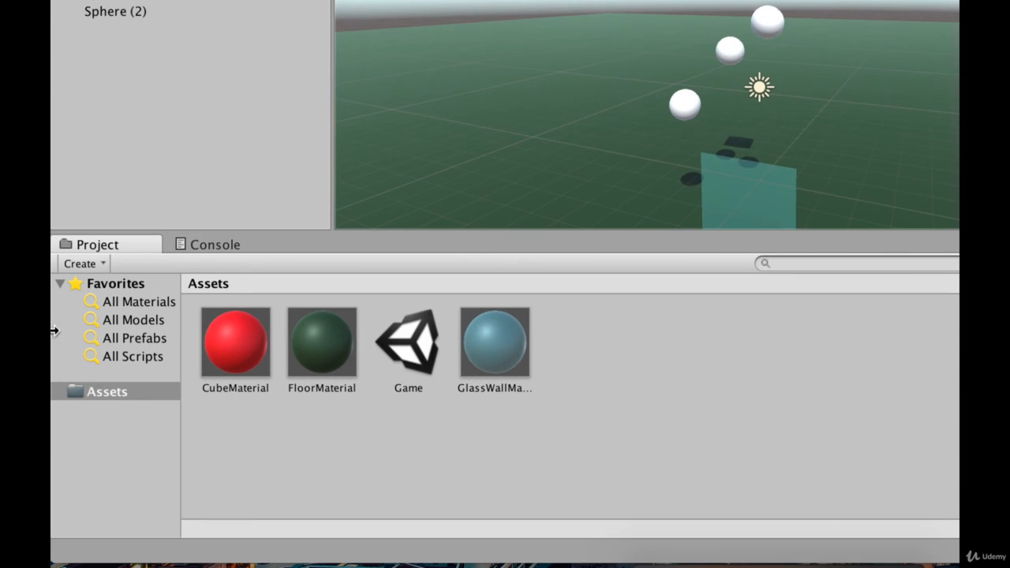
click(78, 414)
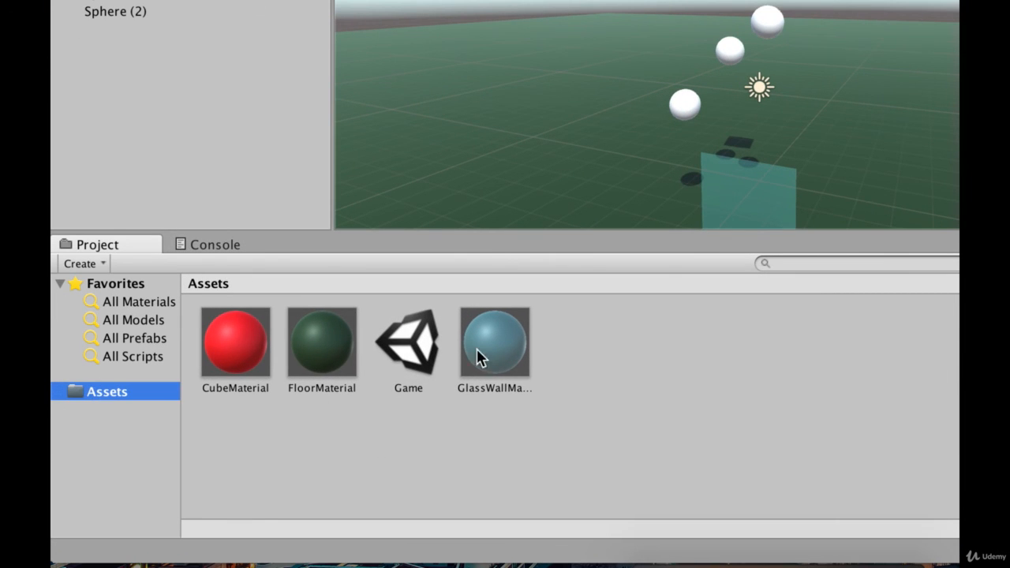
click(408, 347)
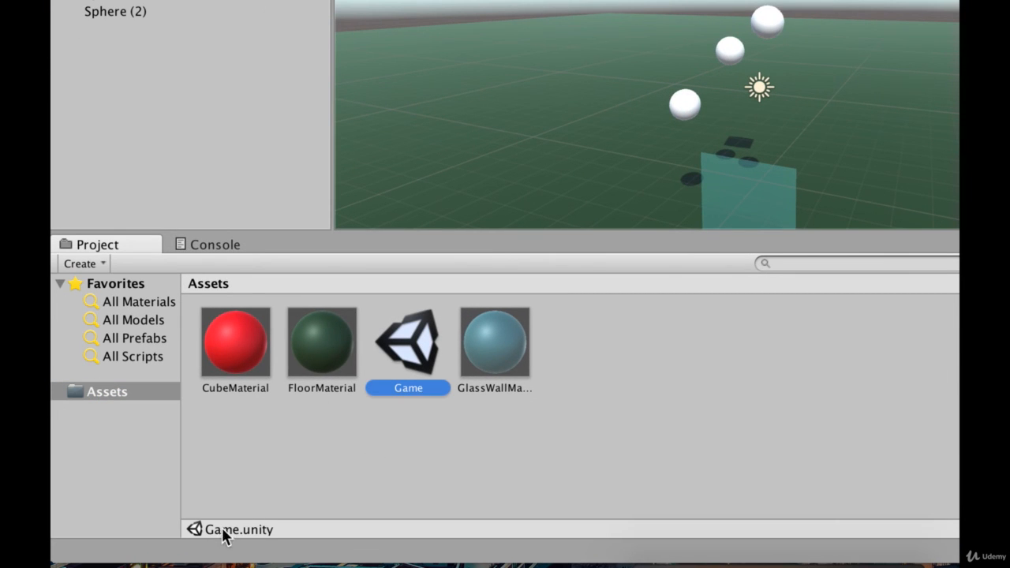